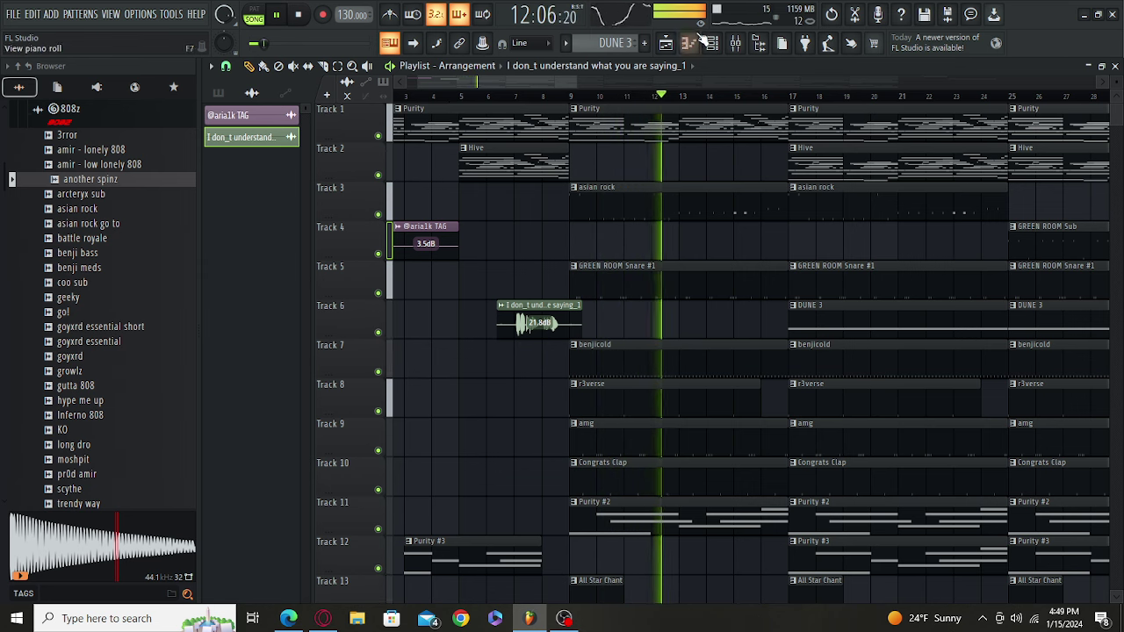
Step: Review the arrangement during song playback and inspect the GREEN ROOM Sub pattern's steps in the channel rack, ending with playback stopped
{"action": "scroll", "coordinate": [589, 71], "scroll_direction": "right", "scroll_amount": 5}
{"action": "scroll", "coordinate": [590, 71], "scroll_direction": "left", "scroll_amount": 2}
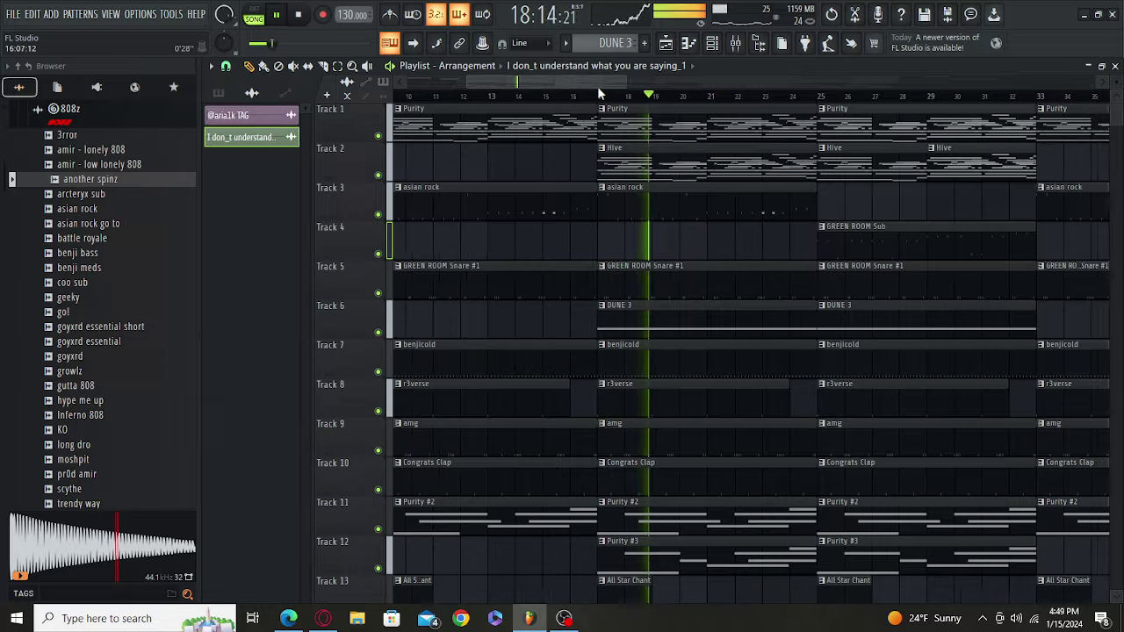
{"action": "scroll", "coordinate": [637, 89], "scroll_direction": "right", "scroll_amount": 3}
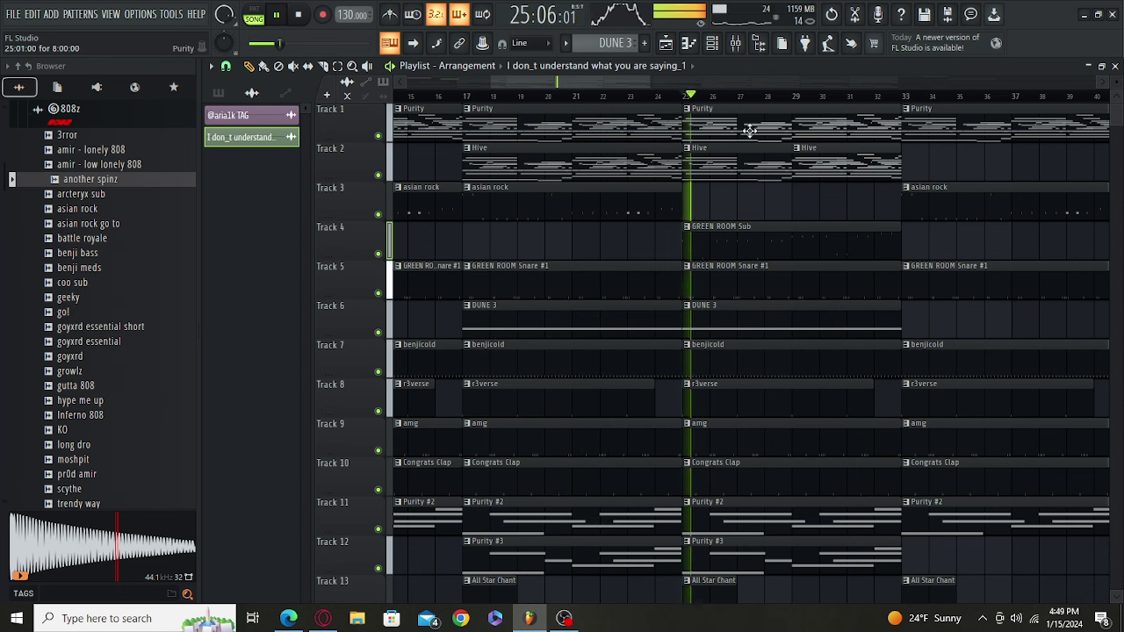
{"action": "left_click", "coordinate": [719, 235]}
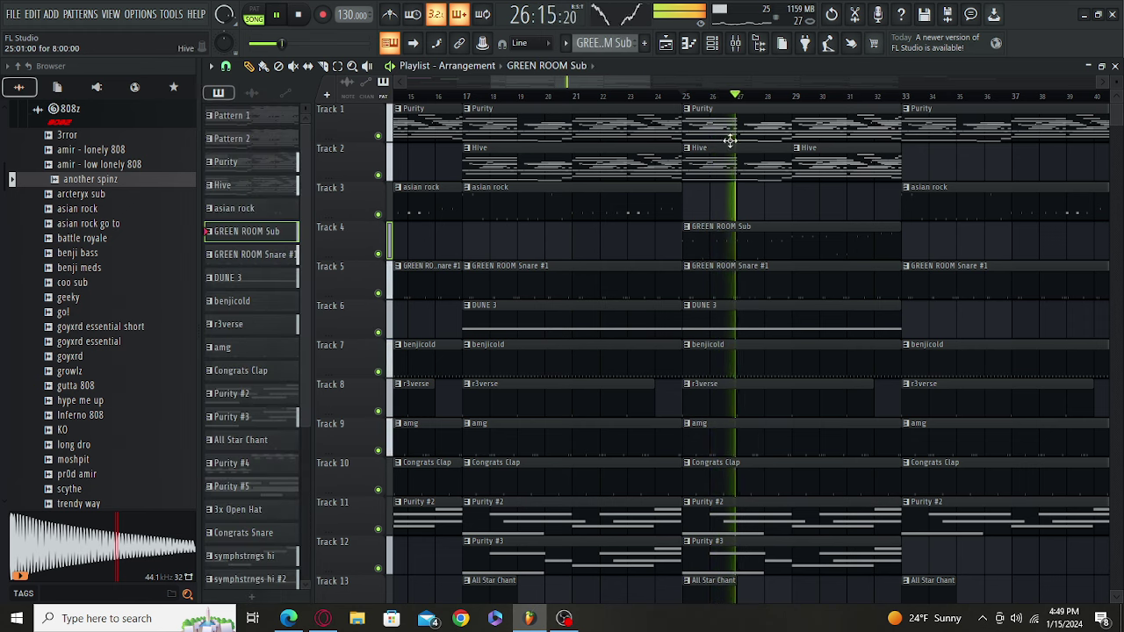
{"action": "left_click", "coordinate": [712, 45]}
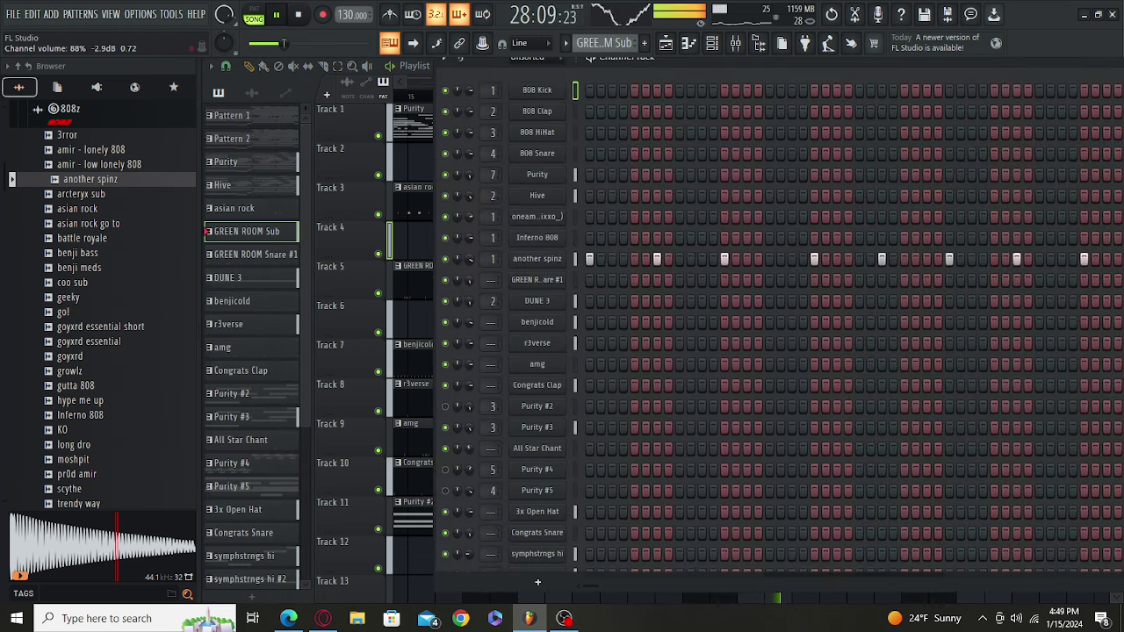
{"action": "left_click", "coordinate": [715, 50]}
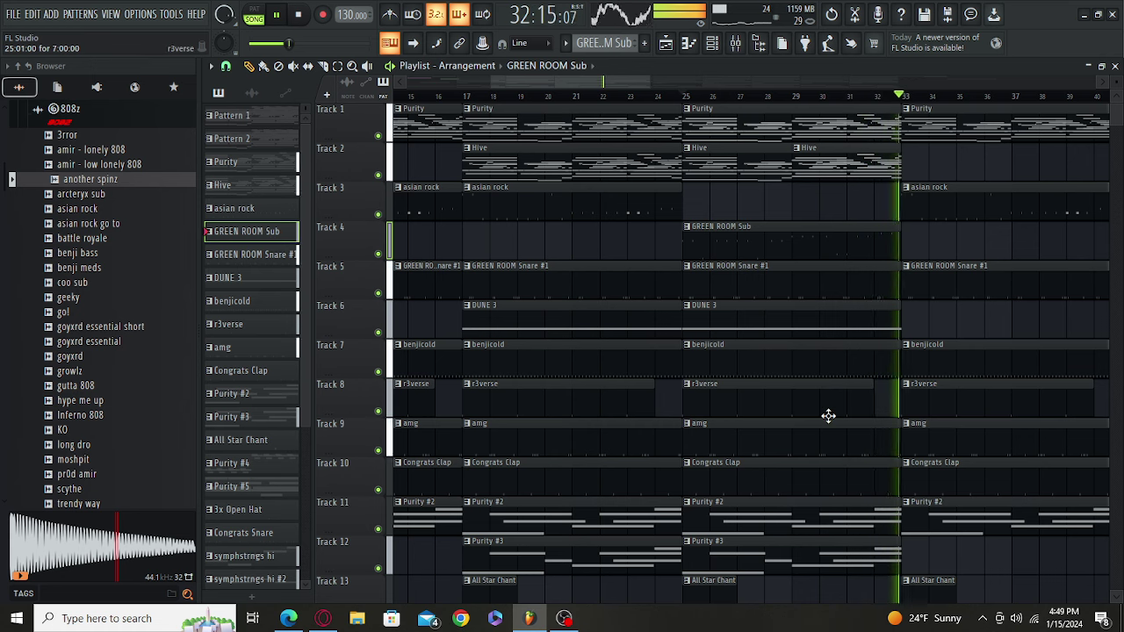
{"action": "key", "text": "space"}
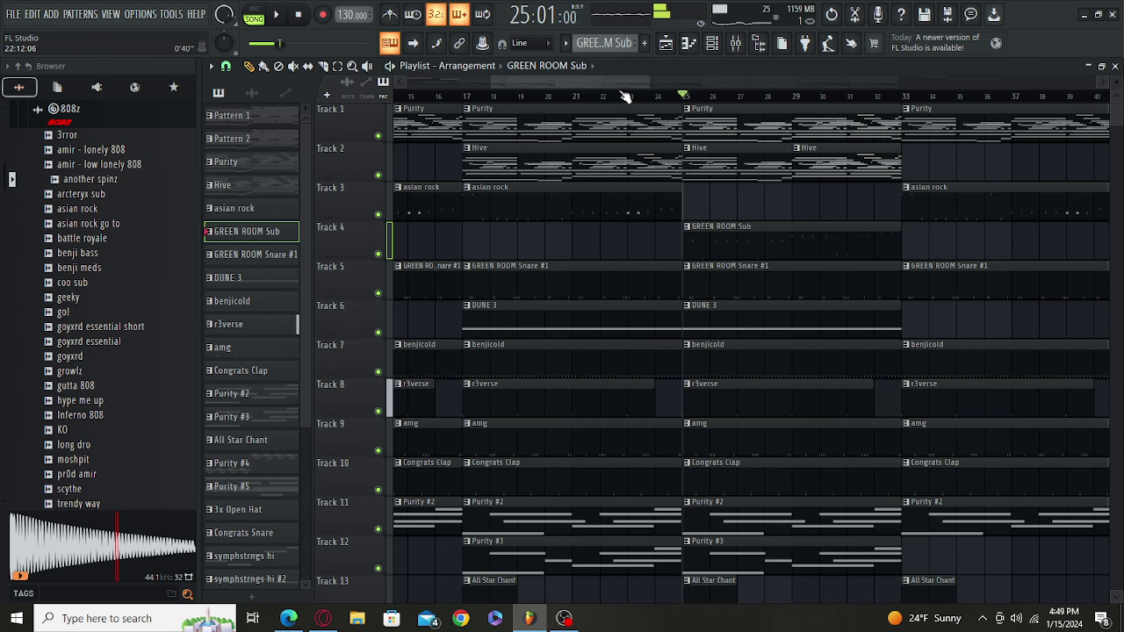
Step: Play the Purity pattern on its own and examine its melody notes in the piano roll
{"action": "left_click_drag", "start_coordinate": [604, 86], "coordinate": [411, 112]}
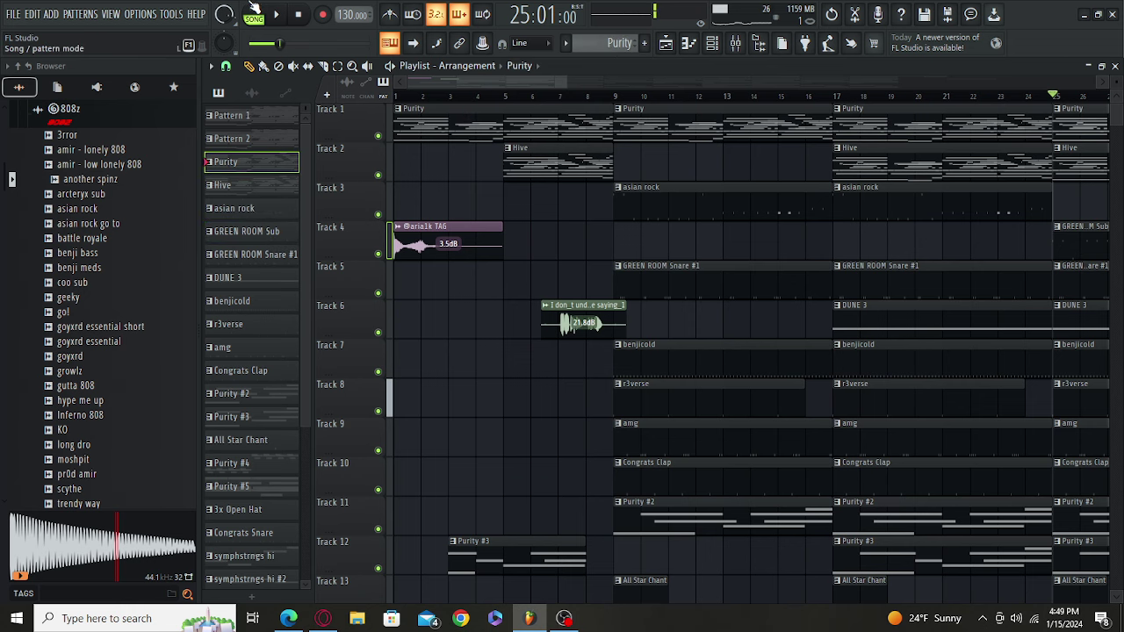
{"action": "left_click", "coordinate": [688, 43]}
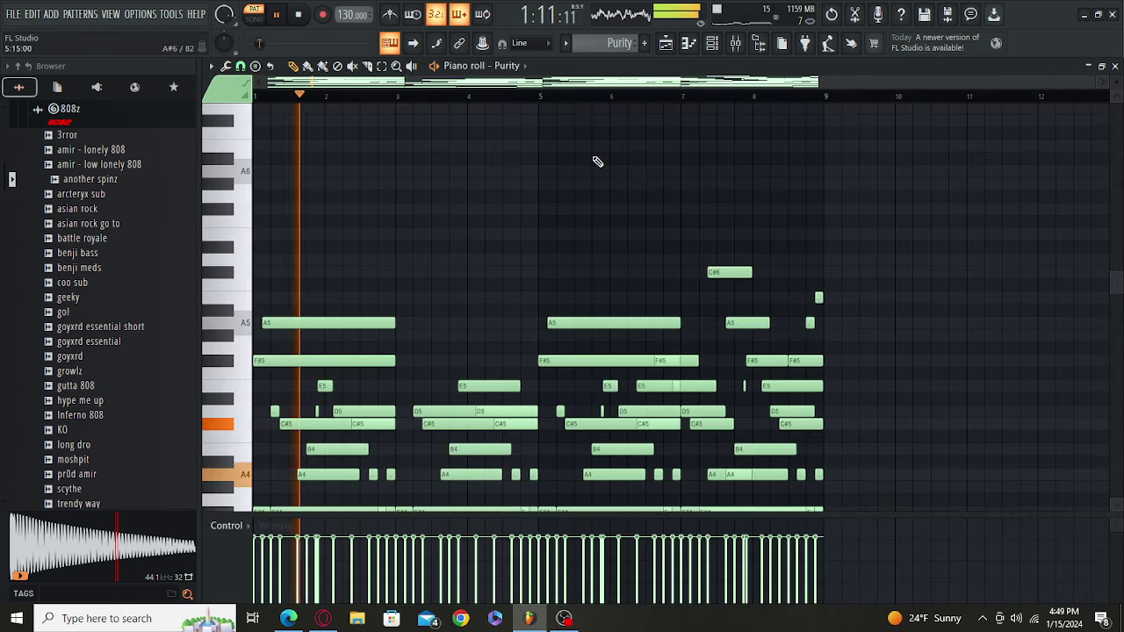
{"action": "scroll", "coordinate": [685, 262], "scroll_direction": "down", "scroll_amount": 3}
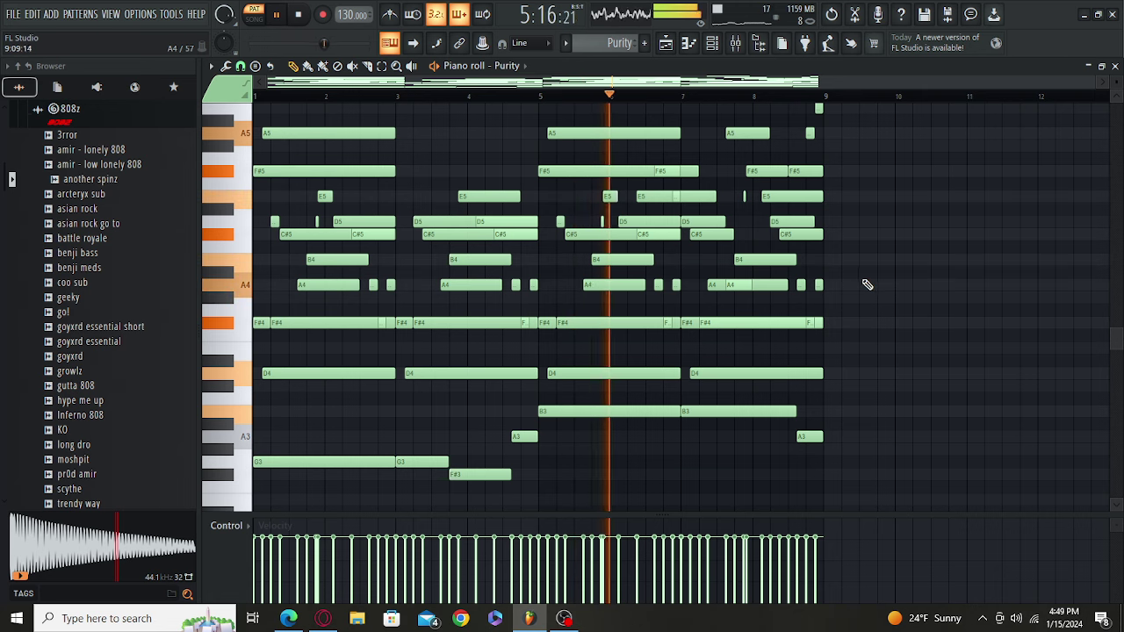
{"action": "scroll", "coordinate": [879, 280], "scroll_direction": "up", "scroll_amount": 3}
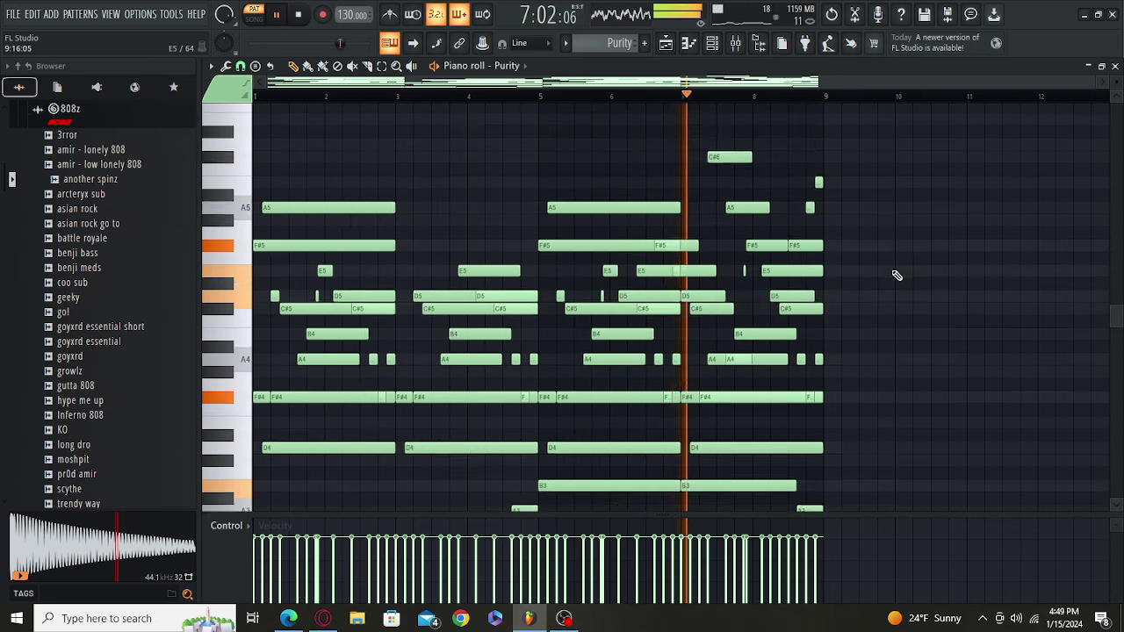
{"action": "scroll", "coordinate": [895, 279], "scroll_direction": "up", "scroll_amount": 3}
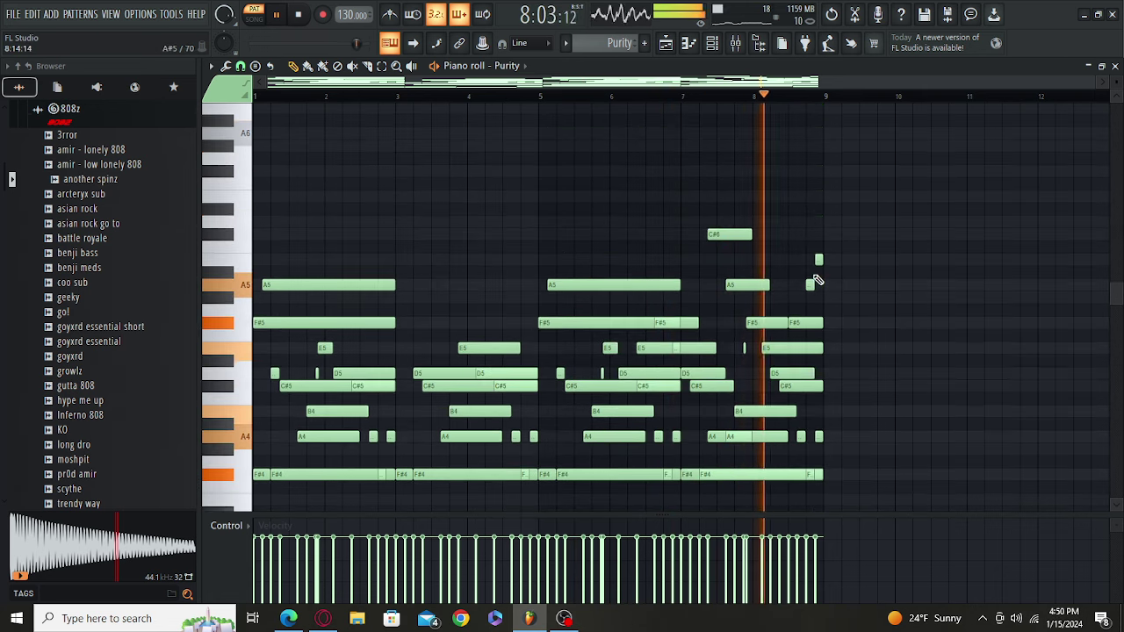
{"action": "key", "text": "space"}
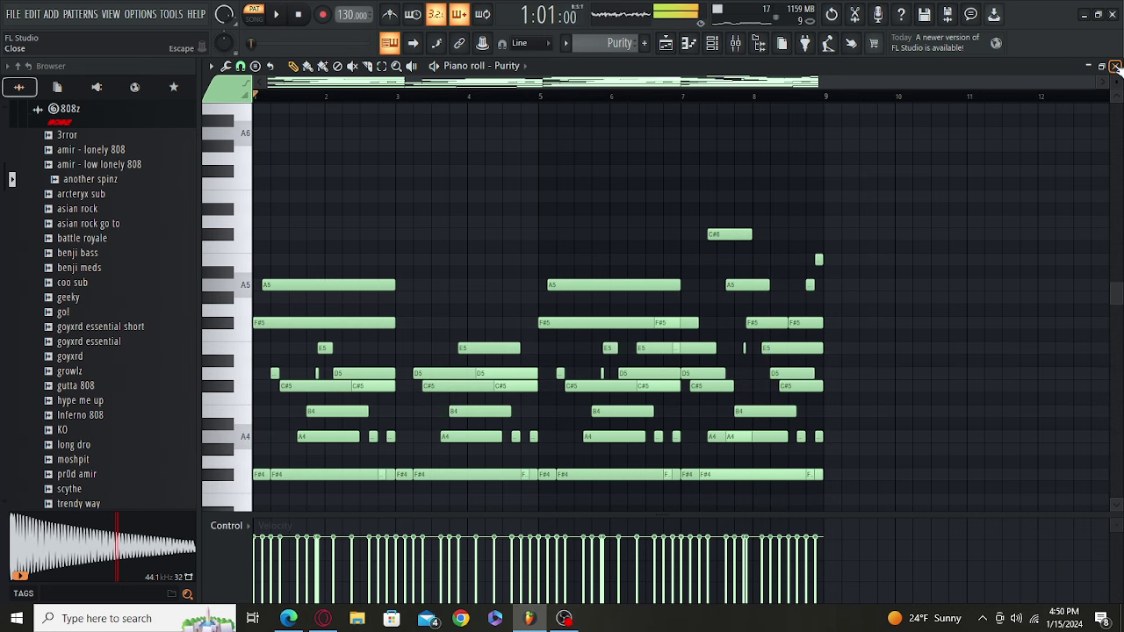
{"action": "key", "text": "F5"}
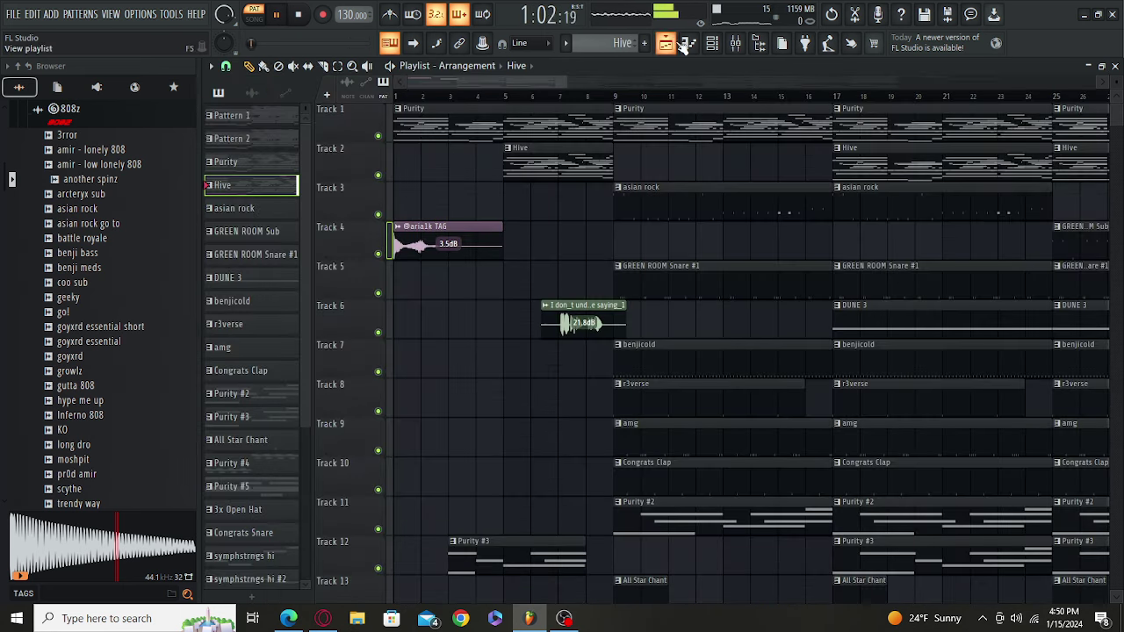
Step: Play the Hive and DUNE 3 patterns in turn and examine each one's notes in the piano roll
{"action": "left_click", "coordinate": [684, 46]}
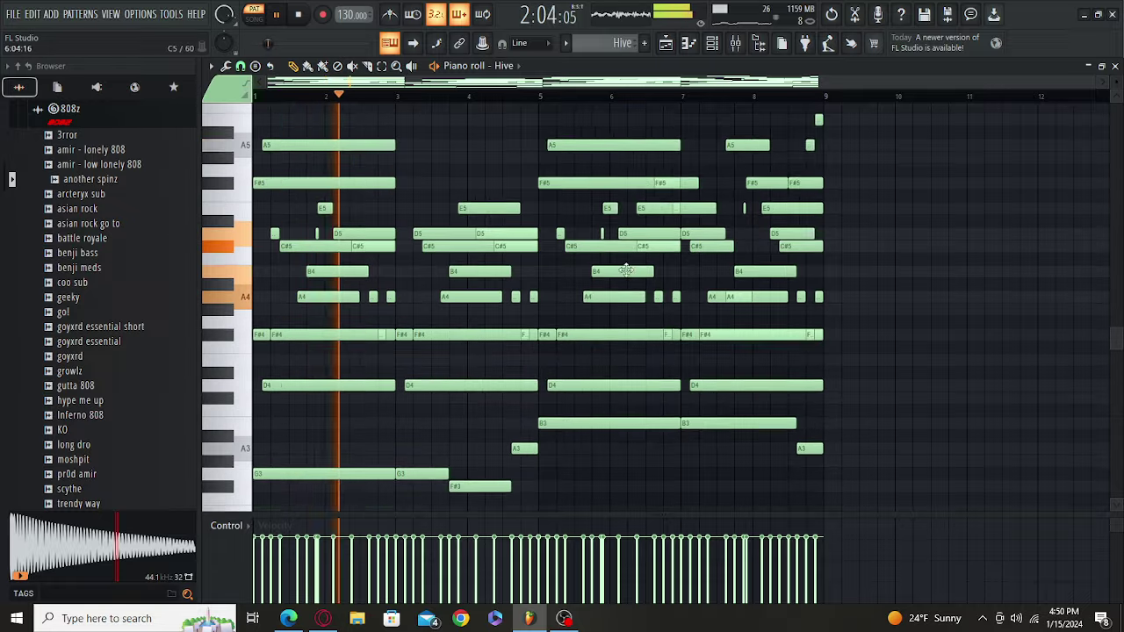
{"action": "scroll", "coordinate": [625, 271], "scroll_direction": "down", "scroll_amount": 1}
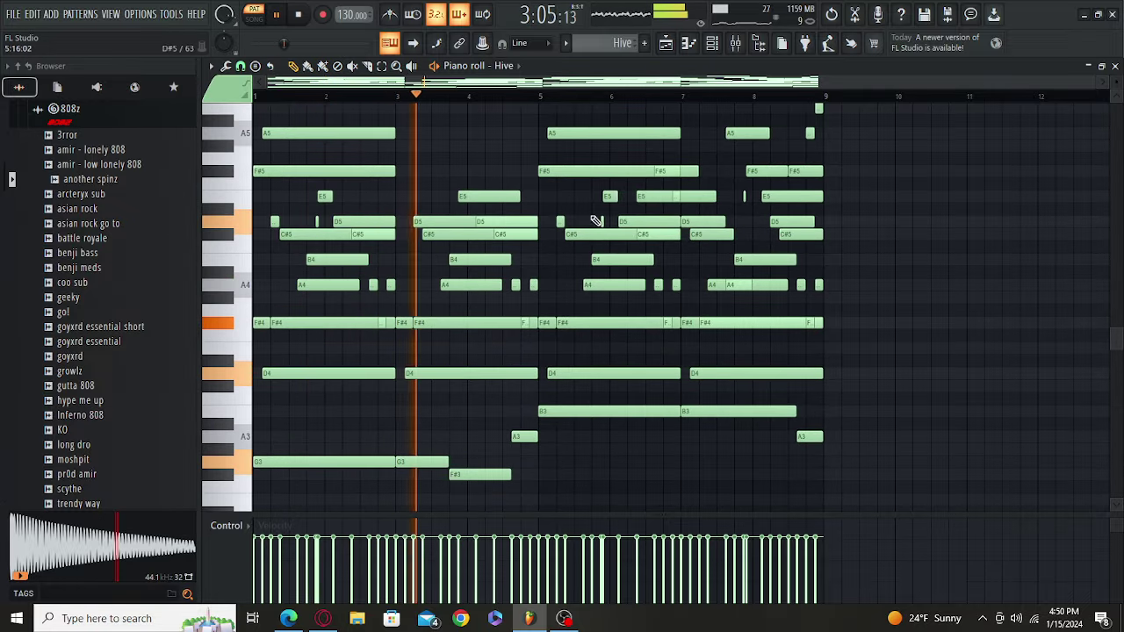
{"action": "key", "text": "F5"}
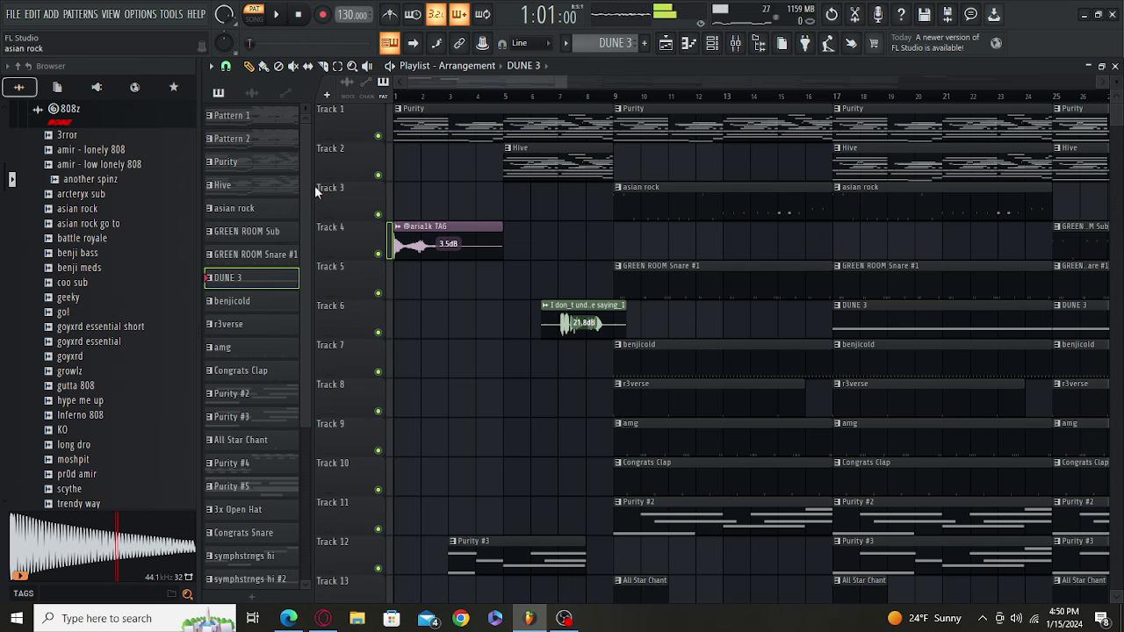
{"action": "left_click", "coordinate": [690, 44]}
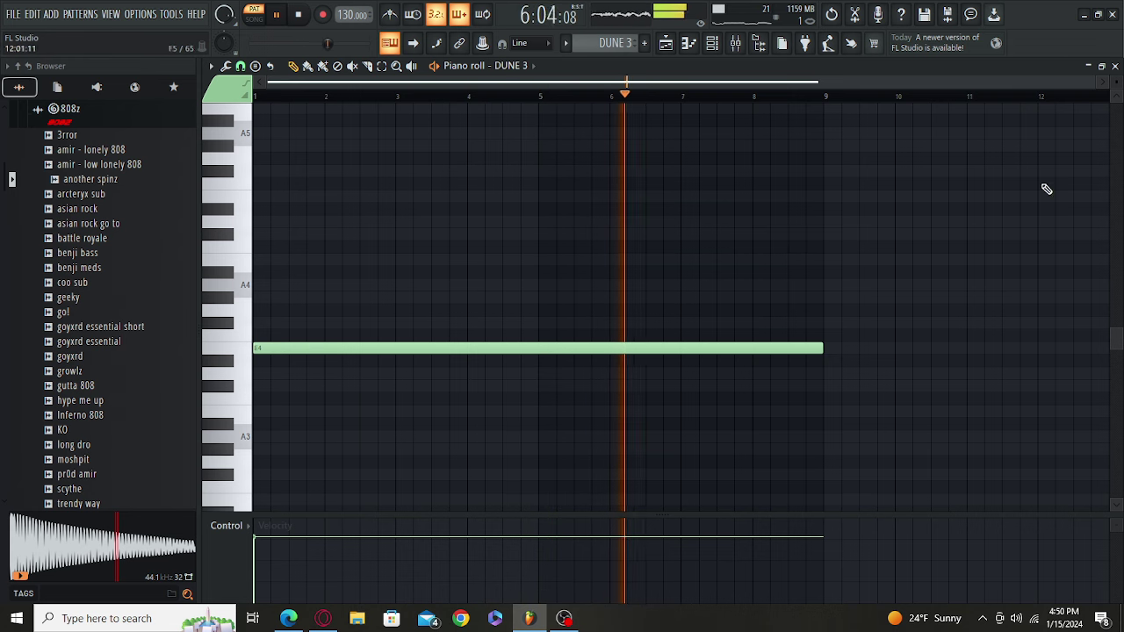
{"action": "left_click", "coordinate": [1115, 67]}
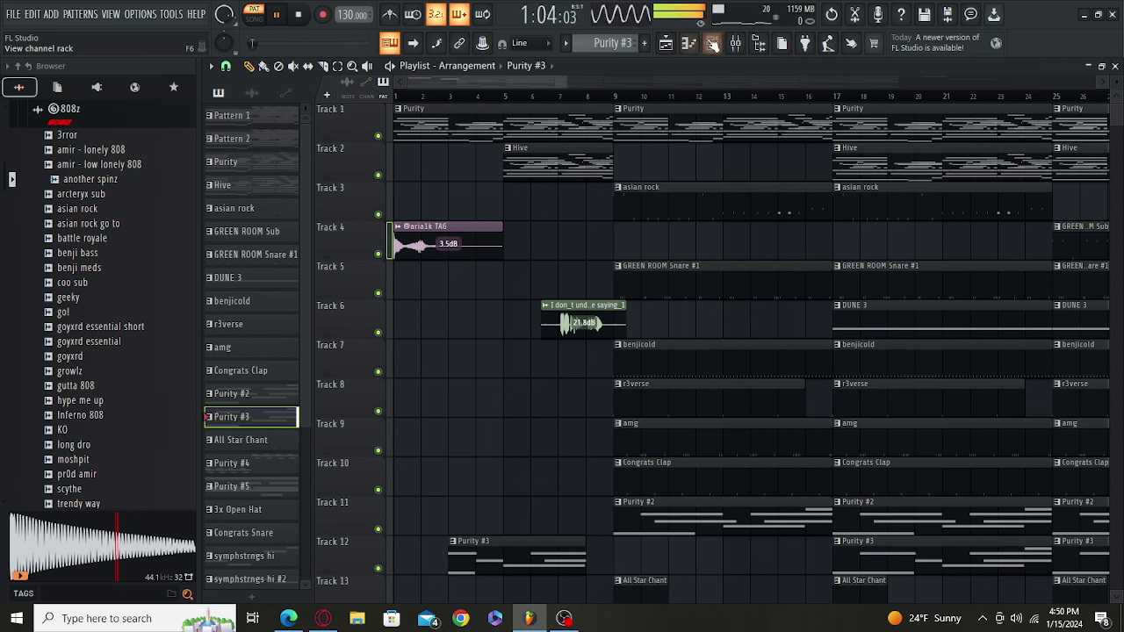
Step: Examine the notes of the Purity #3 pattern in the piano roll during playback, then return to the playlist
{"action": "left_click", "coordinate": [691, 44]}
{"action": "scroll", "coordinate": [710, 138], "scroll_direction": "up", "scroll_amount": 3}
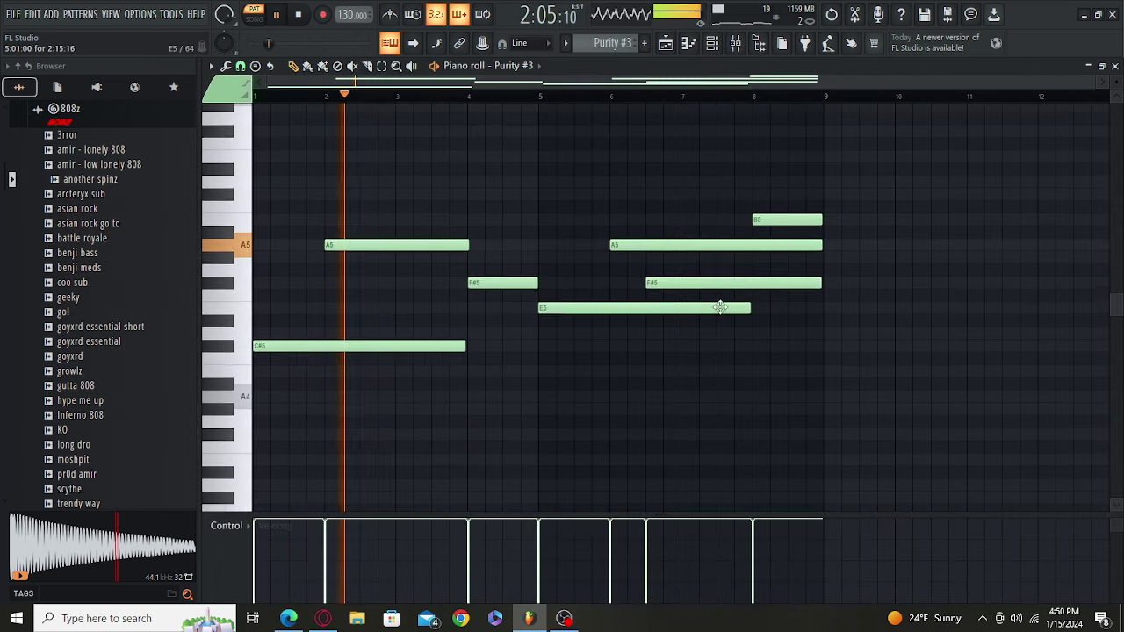
{"action": "left_click_drag", "start_coordinate": [724, 309], "coordinate": [764, 314]}
{"action": "scroll", "coordinate": [766, 314], "scroll_direction": "up", "scroll_amount": 2}
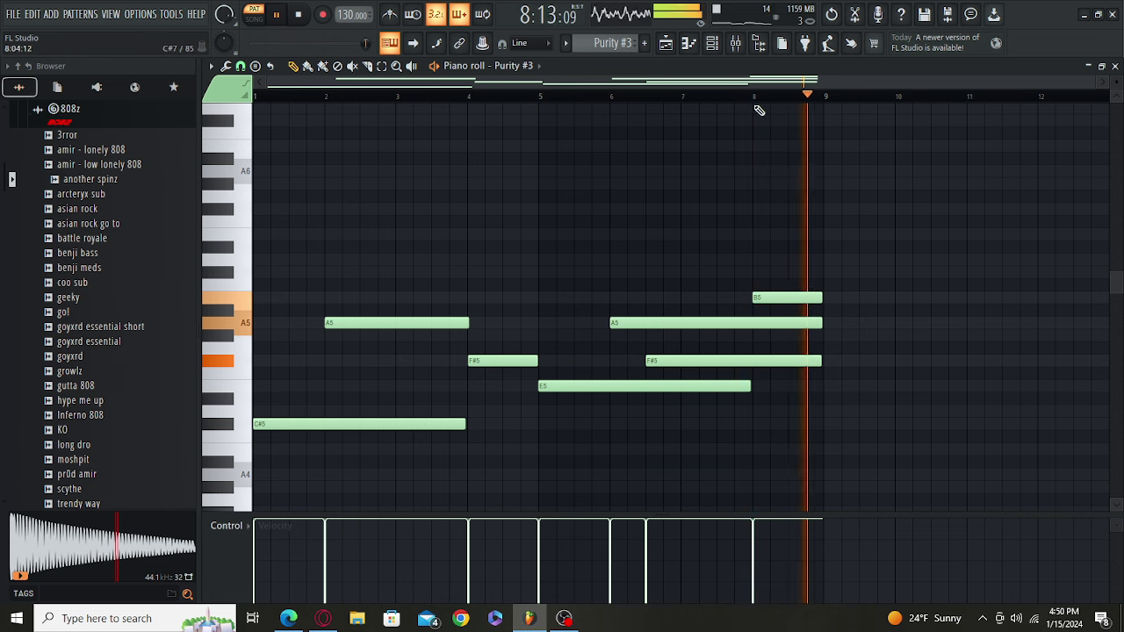
{"action": "left_click", "coordinate": [1116, 66]}
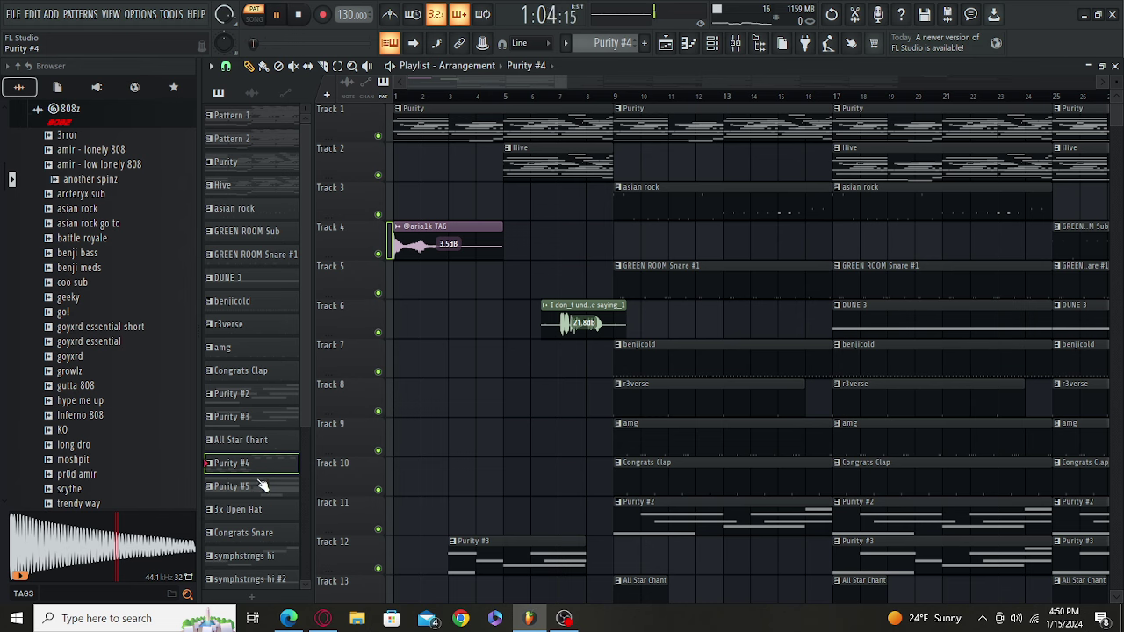
Step: Pass over Purity #4 and Purity #5, and play the symphstrngs hi pattern while examining its notes in the piano roll
{"action": "key", "text": "space"}
{"action": "scroll", "coordinate": [259, 509], "scroll_direction": "down", "scroll_amount": 1}
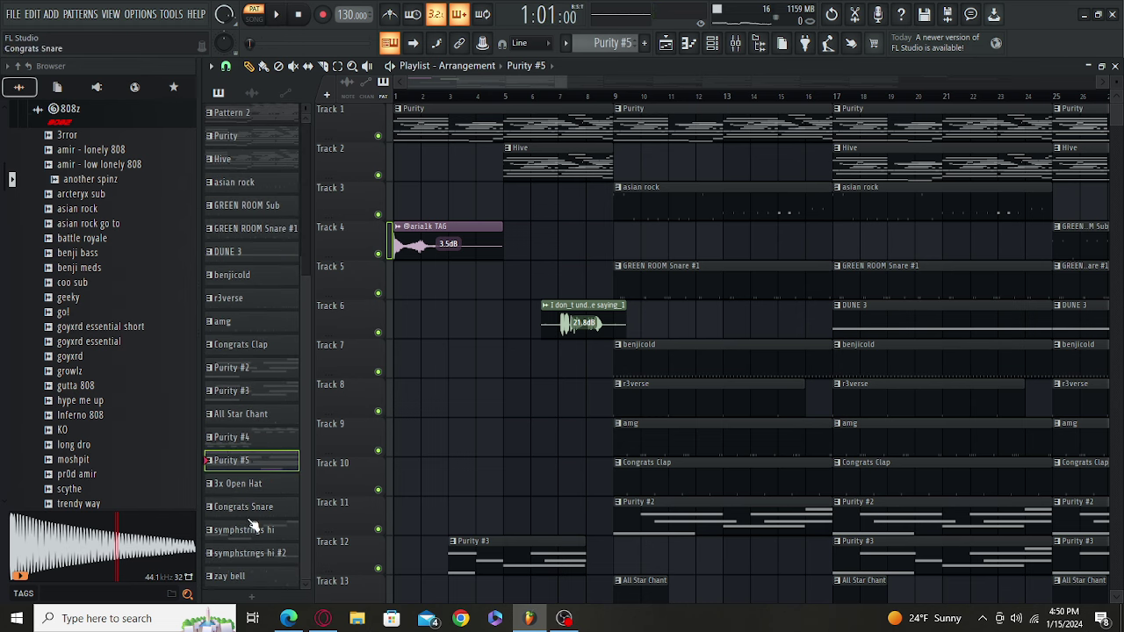
{"action": "left_click", "coordinate": [691, 44]}
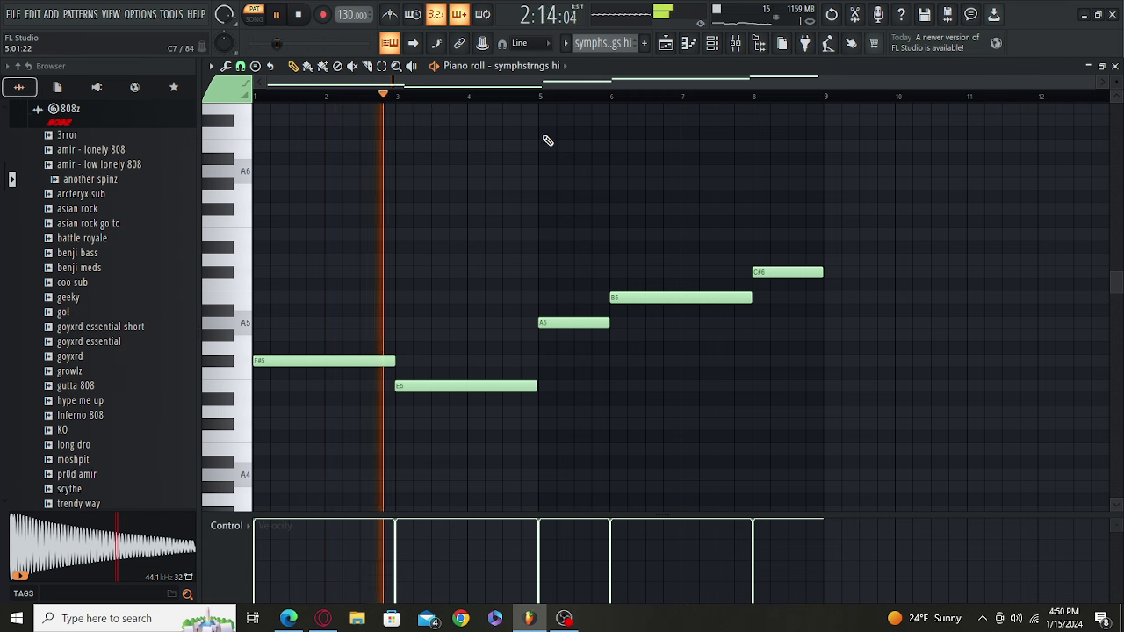
{"action": "scroll", "coordinate": [409, 108], "scroll_direction": "up", "scroll_amount": 2}
{"action": "scroll", "coordinate": [408, 107], "scroll_direction": "up", "scroll_amount": 3}
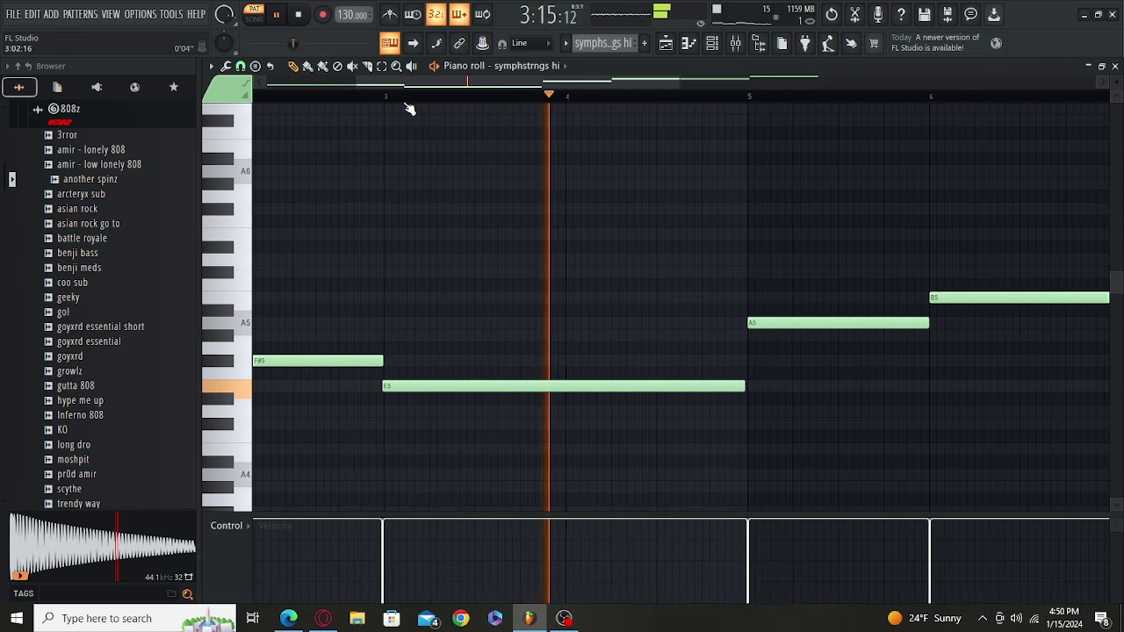
{"action": "scroll", "coordinate": [418, 111], "scroll_direction": "up", "scroll_amount": 3}
{"action": "scroll", "coordinate": [373, 103], "scroll_direction": "up", "scroll_amount": 5}
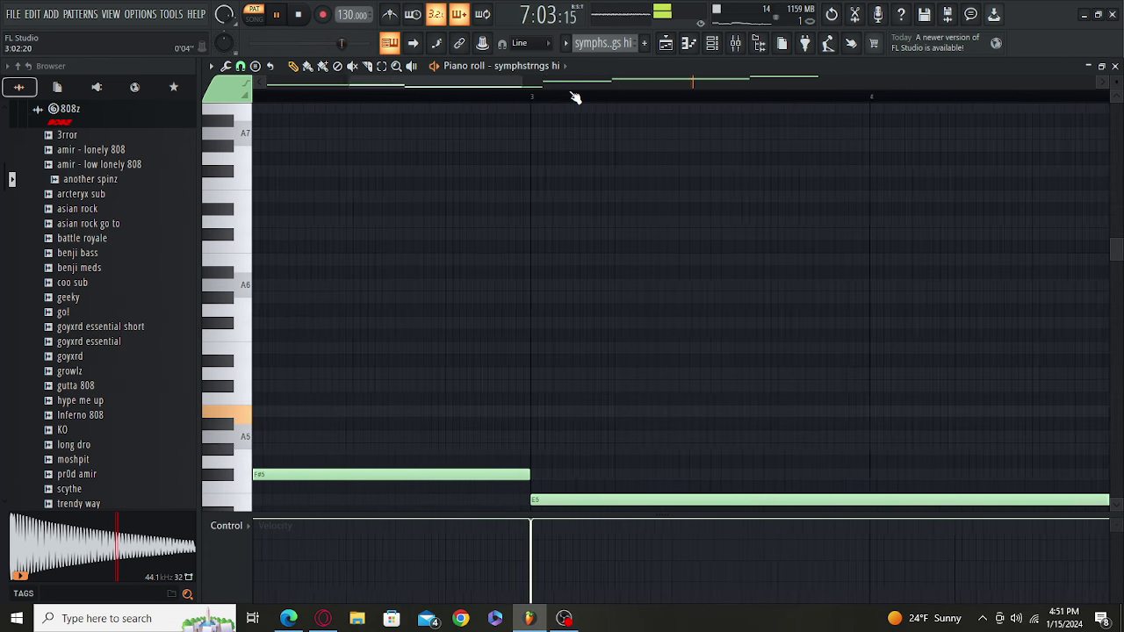
{"action": "scroll", "coordinate": [573, 97], "scroll_direction": "down", "scroll_amount": 5}
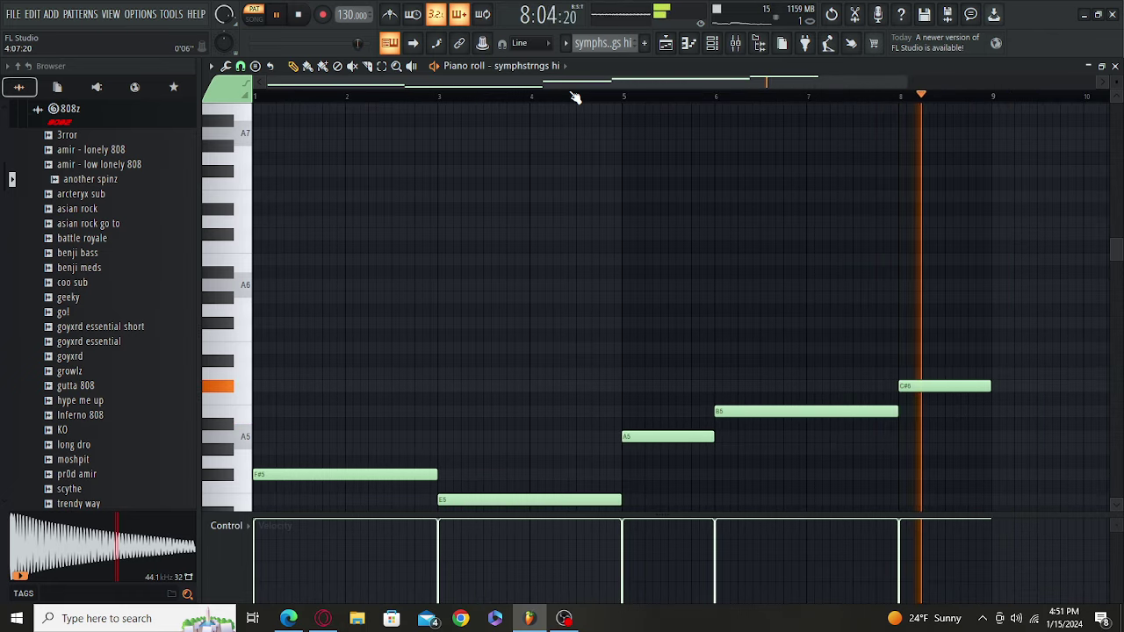
{"action": "scroll", "coordinate": [712, 100], "scroll_direction": "up", "scroll_amount": 3}
{"action": "scroll", "coordinate": [713, 101], "scroll_direction": "down", "scroll_amount": 1}
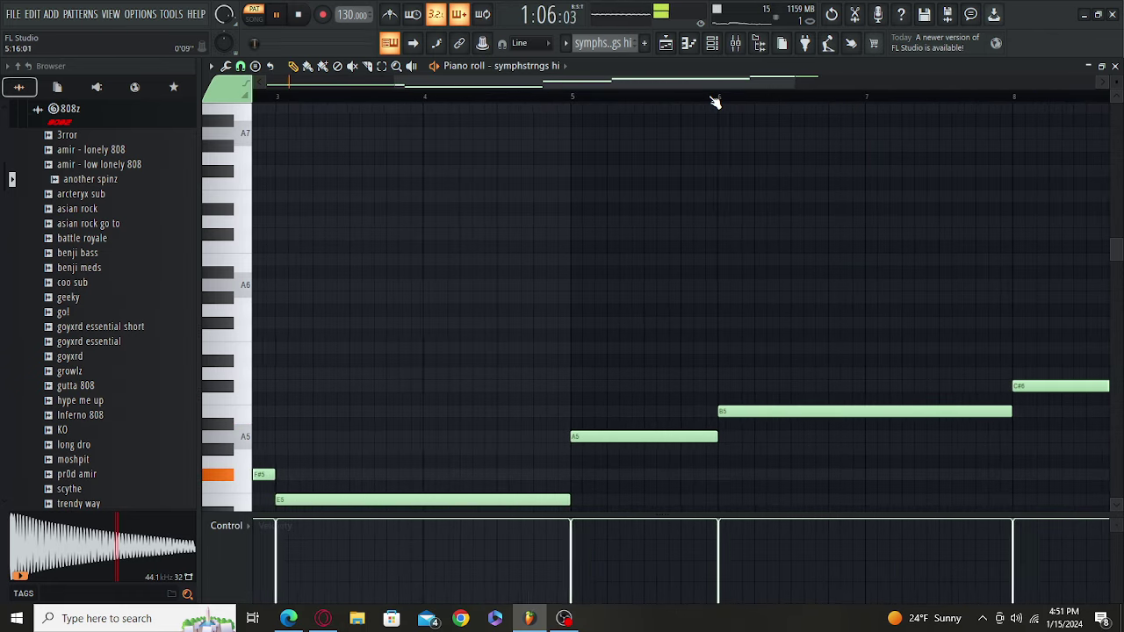
{"action": "scroll", "coordinate": [716, 101], "scroll_direction": "down", "scroll_amount": 1}
Step: Switch to the symphstrngs hi #2 pattern, examine its notes in the piano roll during playback, and return to the playlist
{"action": "left_click", "coordinate": [562, 65]}
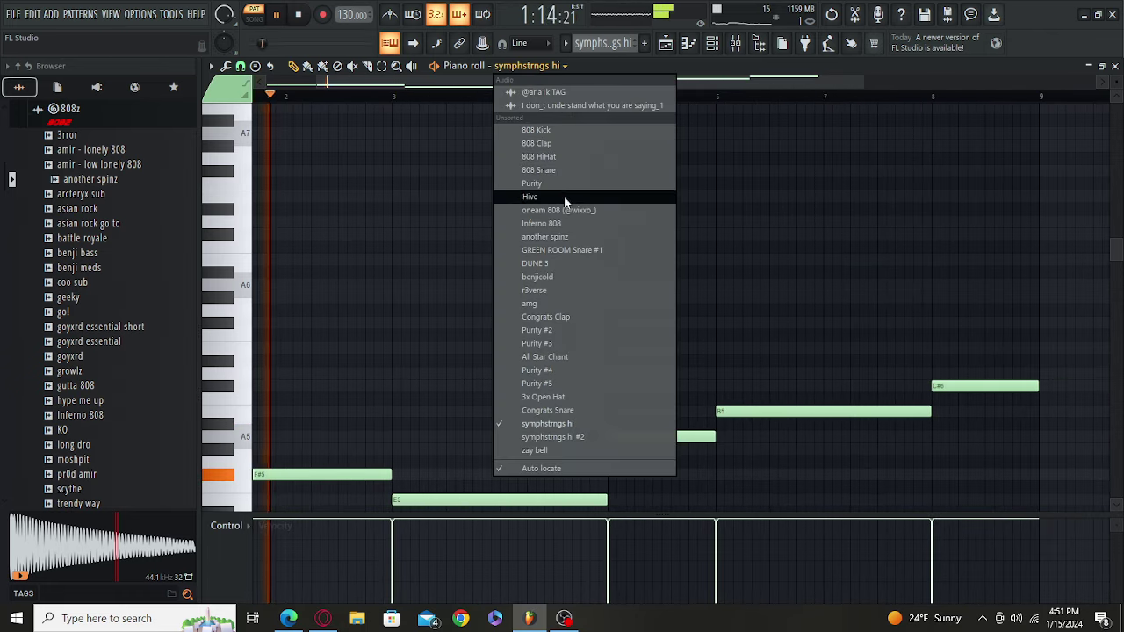
{"action": "left_click", "coordinate": [543, 439]}
{"action": "left_click", "coordinate": [1115, 67]}
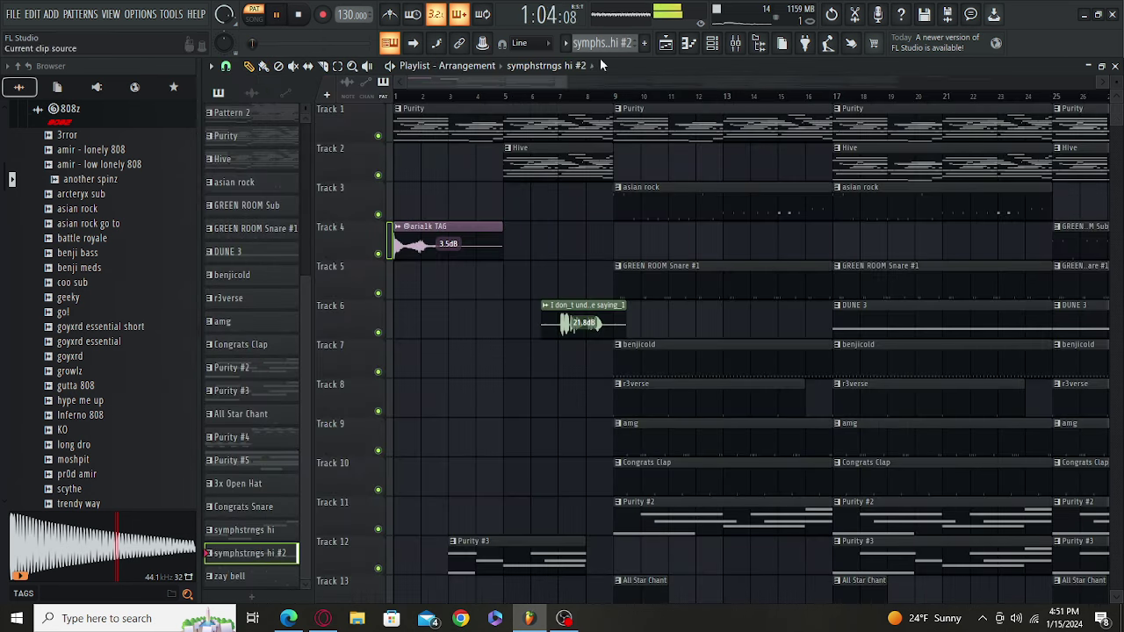
{"action": "left_click", "coordinate": [688, 46]}
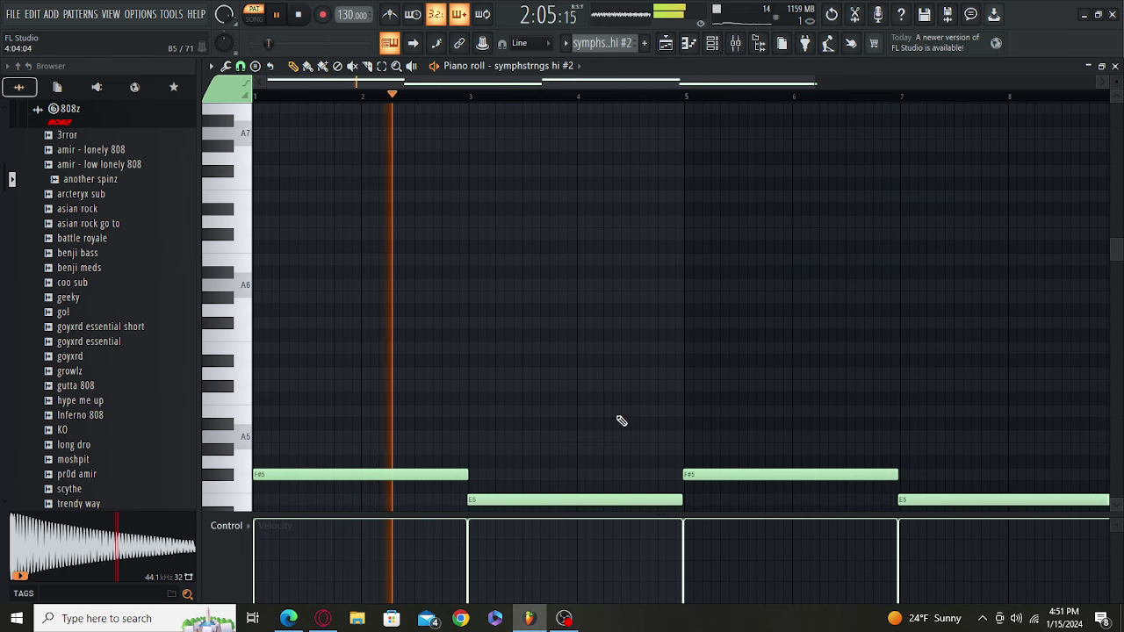
{"action": "scroll", "coordinate": [677, 103], "scroll_direction": "down", "scroll_amount": 1}
{"action": "scroll", "coordinate": [677, 103], "scroll_direction": "down", "scroll_amount": 3, "text": "ctrl"}
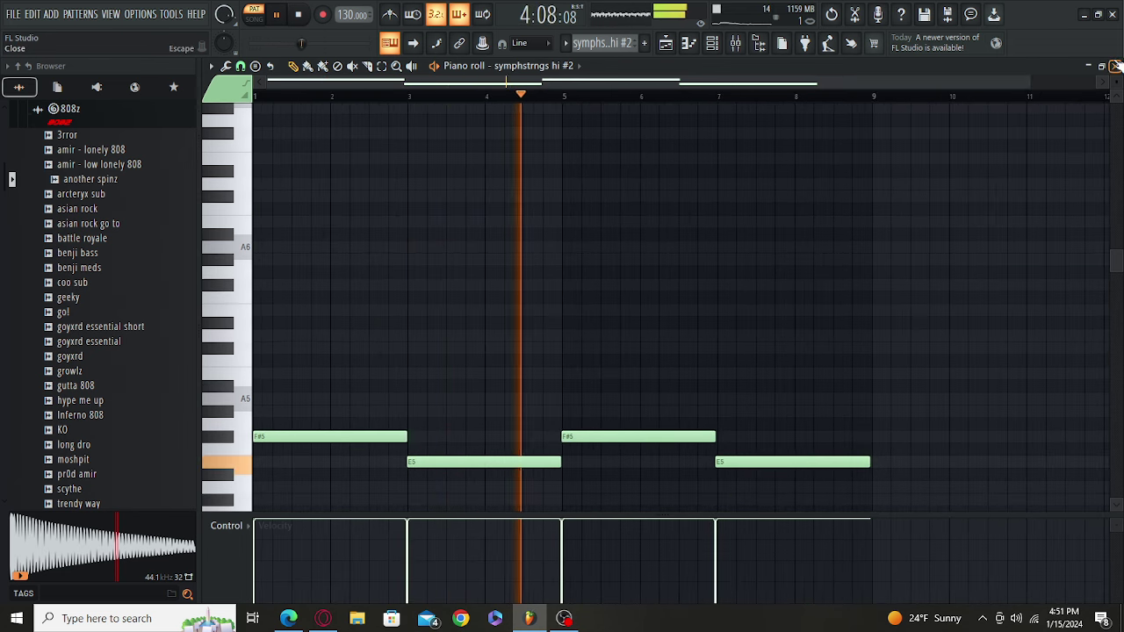
{"action": "key", "text": "F7"}
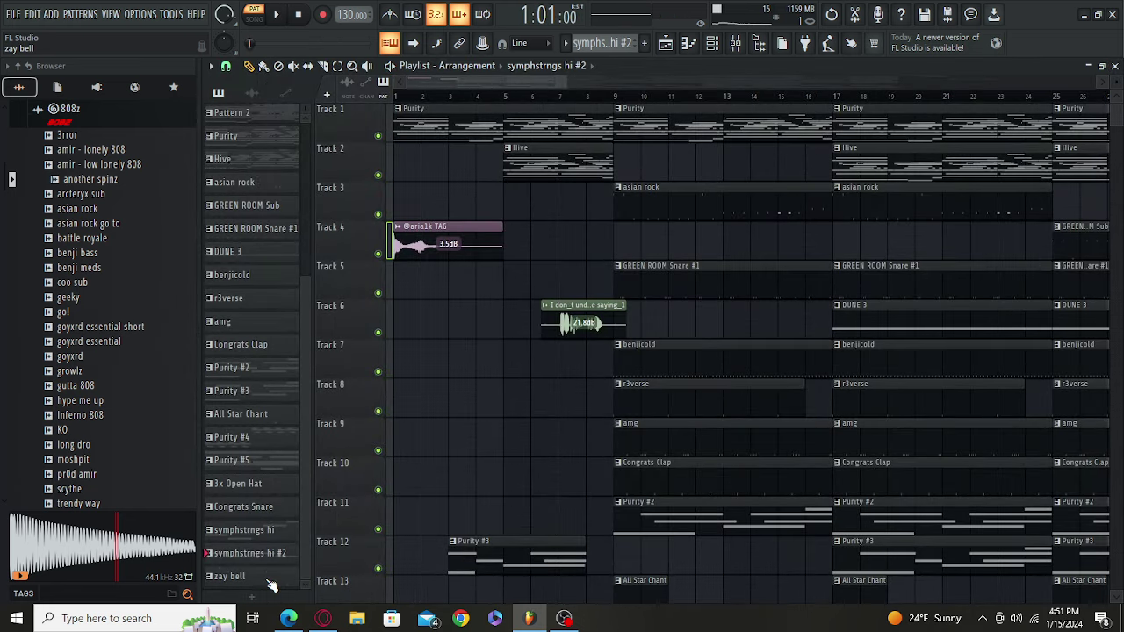
Step: Play the zay bell pattern, view its notes in the piano roll, and show the effects on mixer track Insert 6
{"action": "left_click", "coordinate": [699, 46]}
{"action": "scroll", "coordinate": [595, 307], "scroll_direction": "down", "scroll_amount": 5}
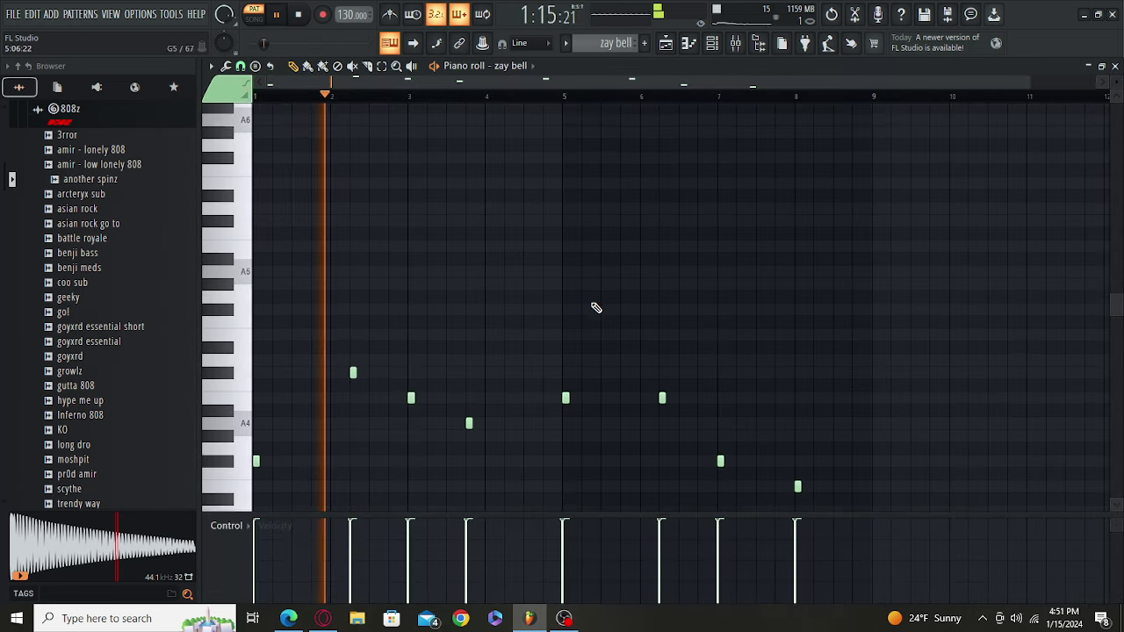
{"action": "key", "text": "F9"}
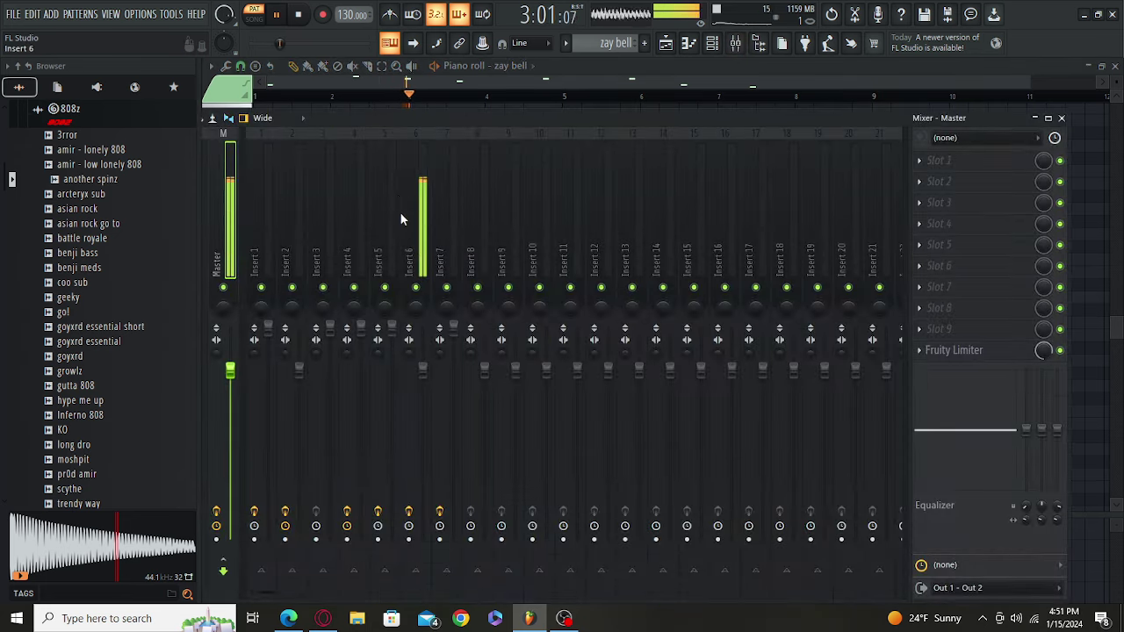
{"action": "left_click", "coordinate": [409, 219]}
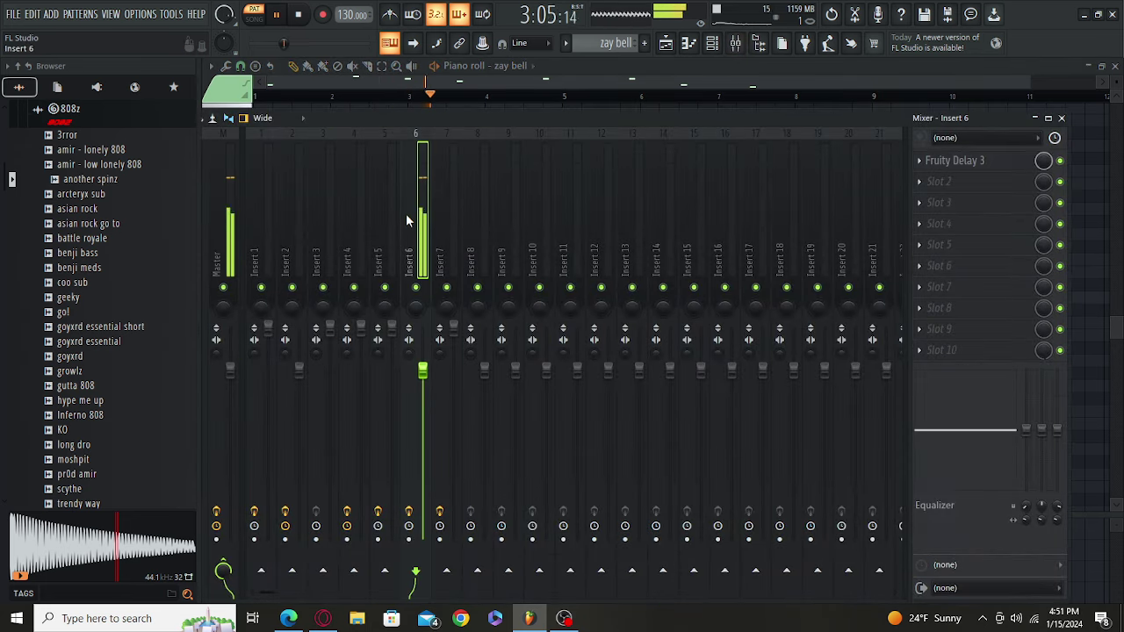
Step: View the Fruity Delay 3 settings on mixer track Insert 6, then return to the playlist
{"action": "left_click", "coordinate": [964, 167]}
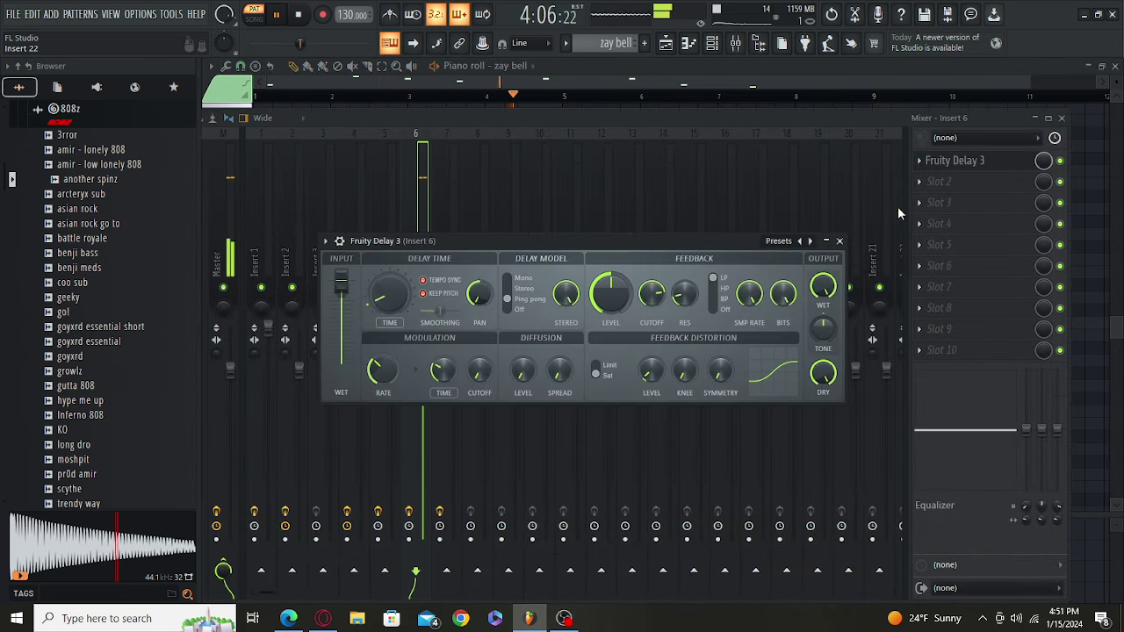
{"action": "left_click", "coordinate": [839, 241]}
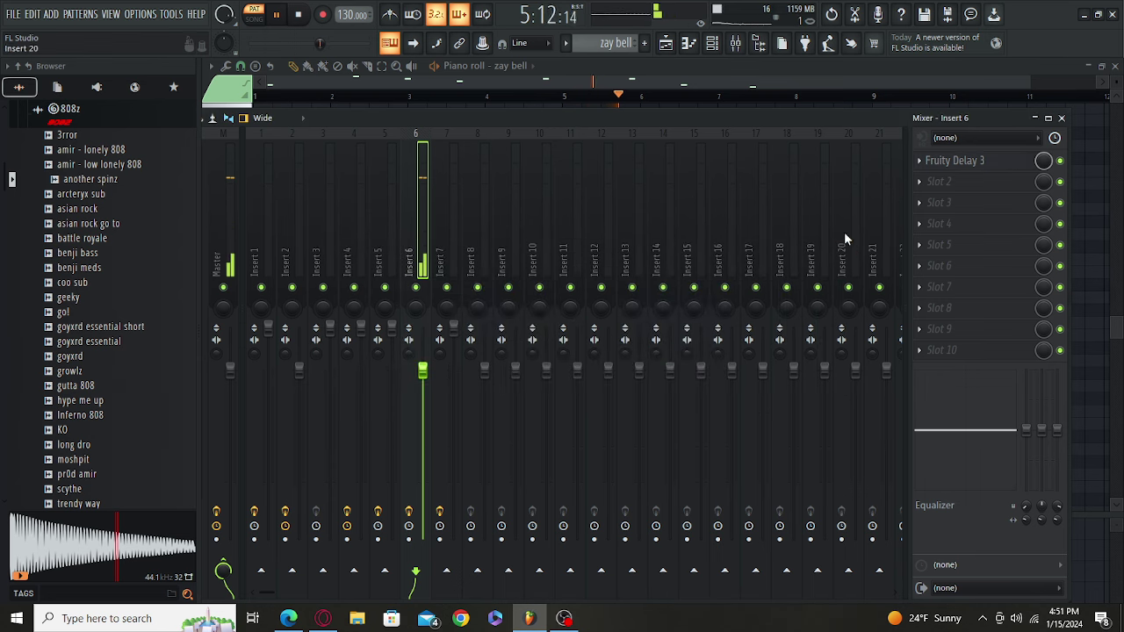
{"action": "left_click", "coordinate": [1061, 119]}
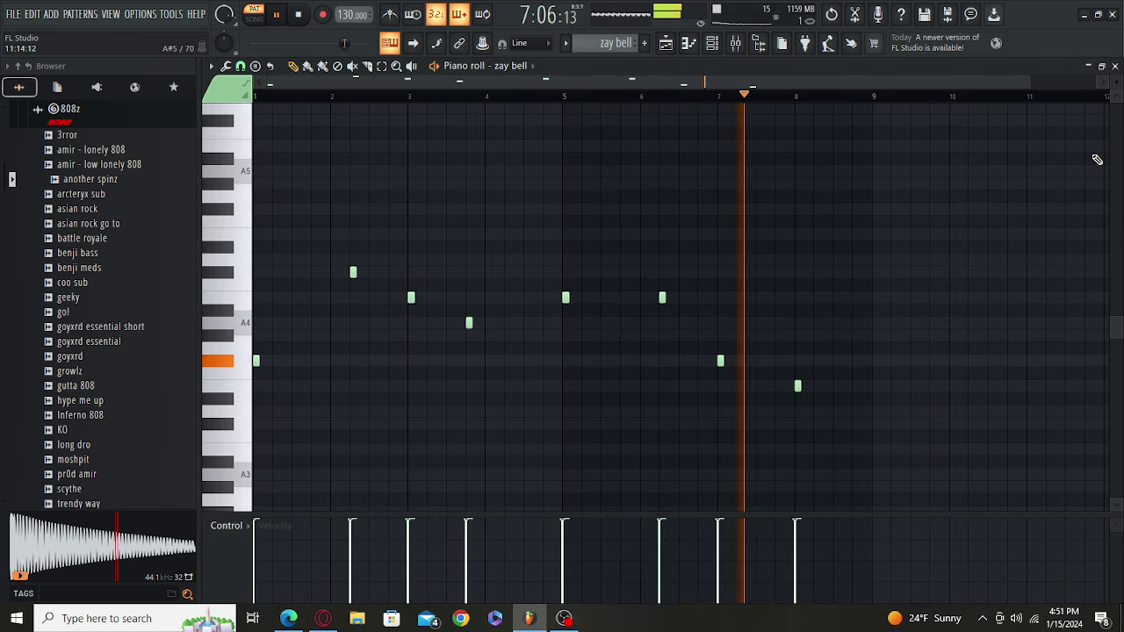
{"action": "left_click", "coordinate": [1115, 67]}
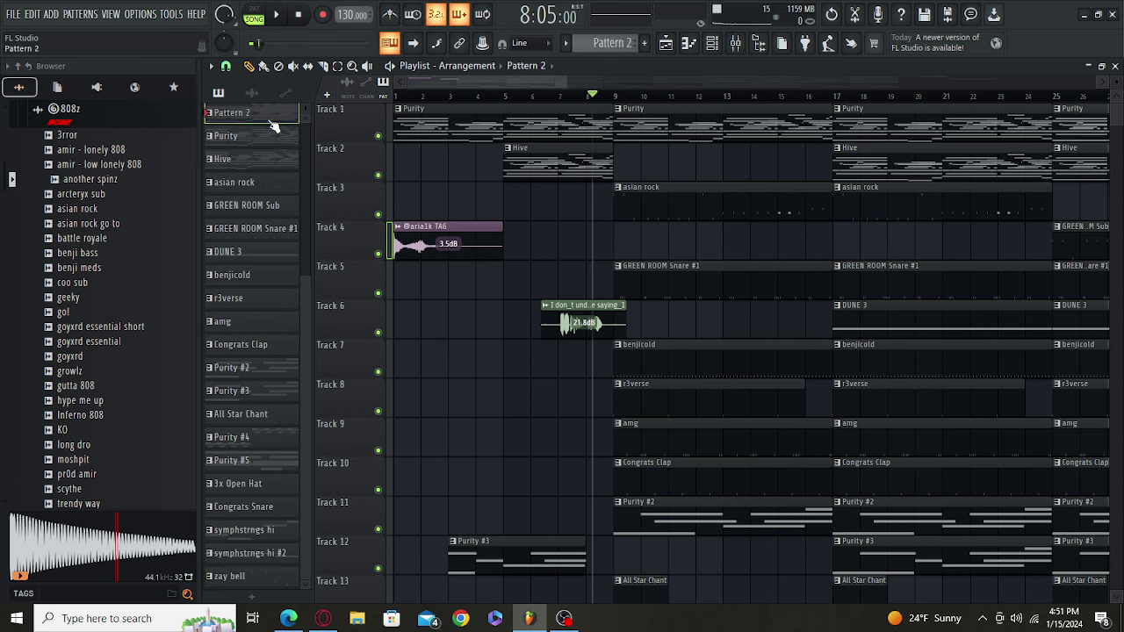
Step: Select Pattern 1 and briefly view its channel rack before going back to the playlist
{"action": "scroll", "coordinate": [233, 195], "scroll_direction": "up", "scroll_amount": 1}
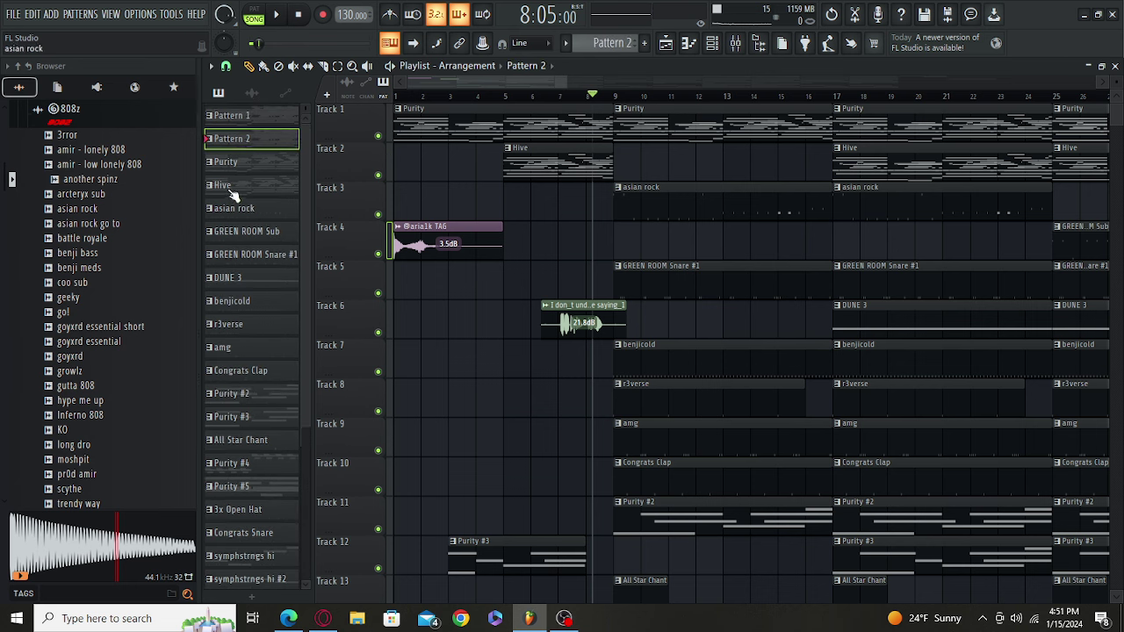
{"action": "left_click", "coordinate": [713, 45]}
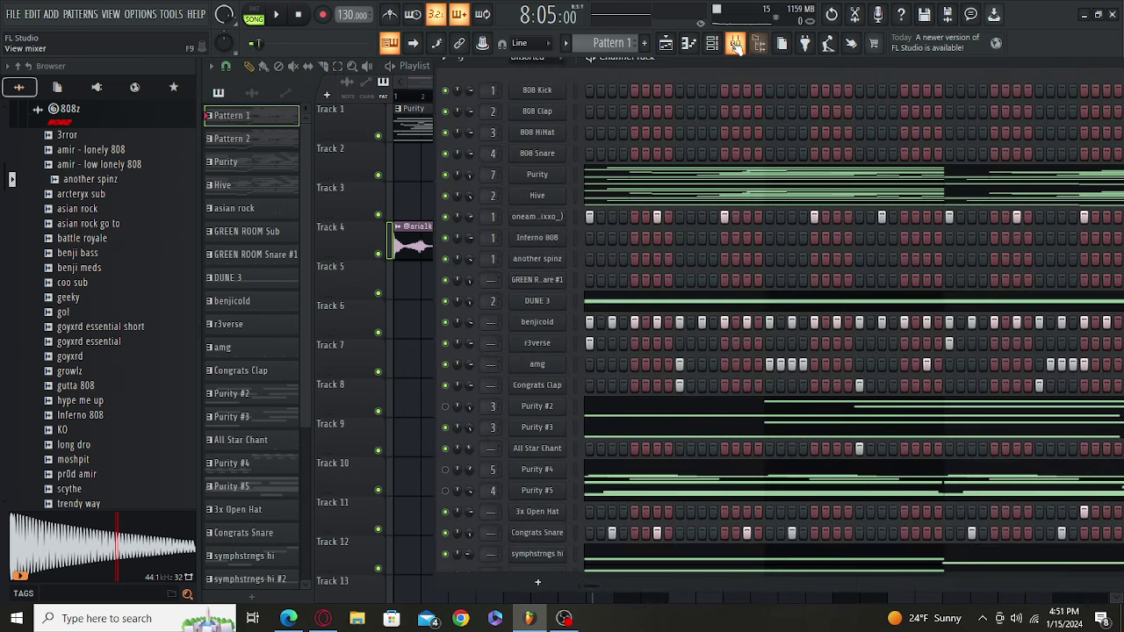
{"action": "left_click", "coordinate": [713, 46]}
Step: Solo the Hive track in the playlist, then also unmute Tracks 1, 6, 11, 12, 18 and 19 to isolate the melodies
{"action": "right_click", "coordinate": [378, 176]}
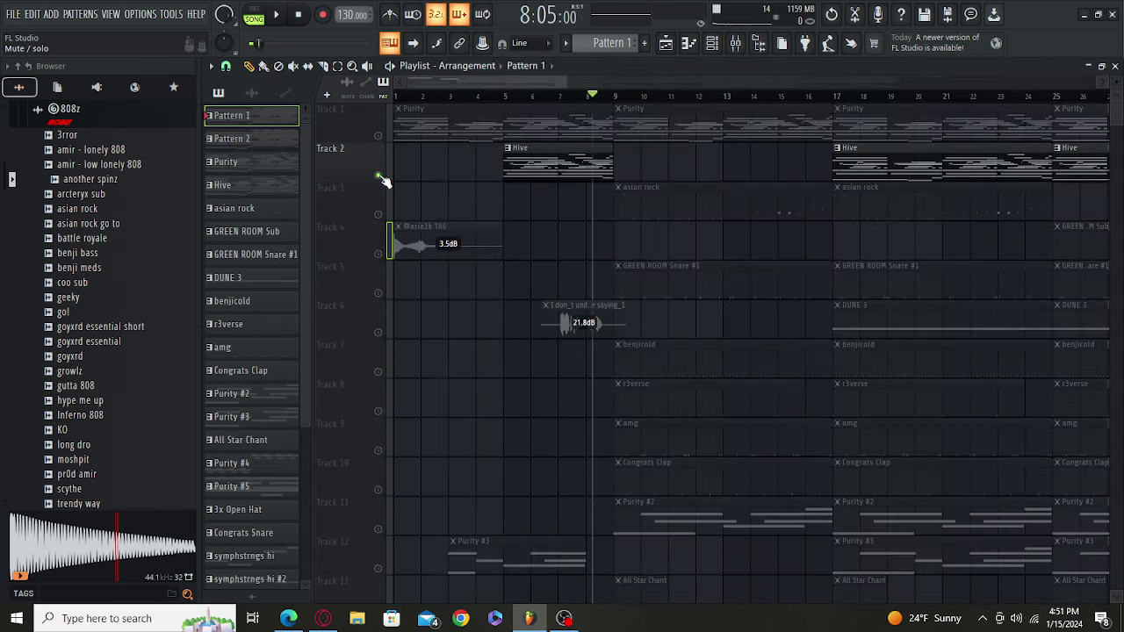
{"action": "scroll", "coordinate": [580, 101], "scroll_direction": "down", "scroll_amount": 3}
{"action": "left_click", "coordinate": [379, 136]}
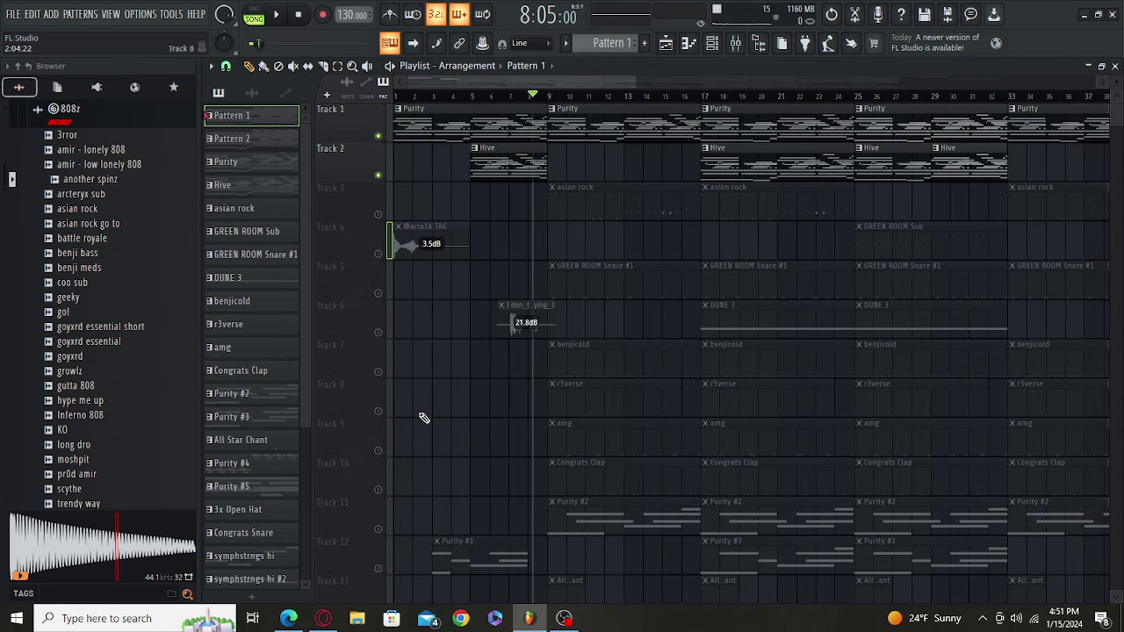
{"action": "left_click", "coordinate": [379, 333]}
{"action": "left_click", "coordinate": [378, 528]}
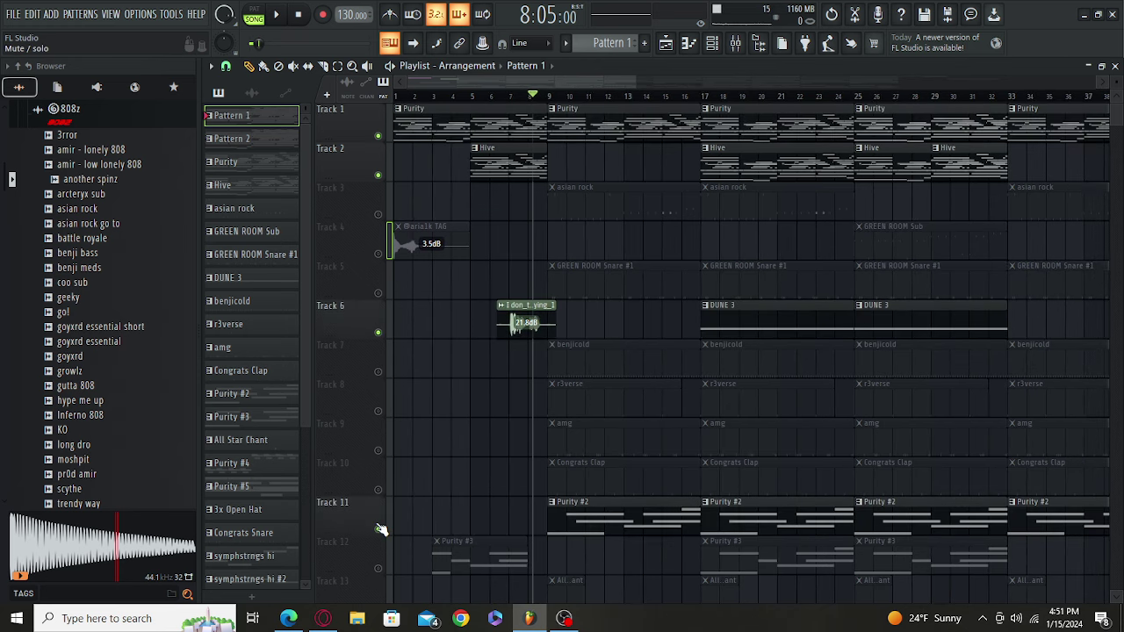
{"action": "scroll", "coordinate": [449, 492], "scroll_direction": "down", "scroll_amount": 3}
{"action": "left_click", "coordinate": [387, 449]}
{"action": "scroll", "coordinate": [545, 454], "scroll_direction": "down", "scroll_amount": 5}
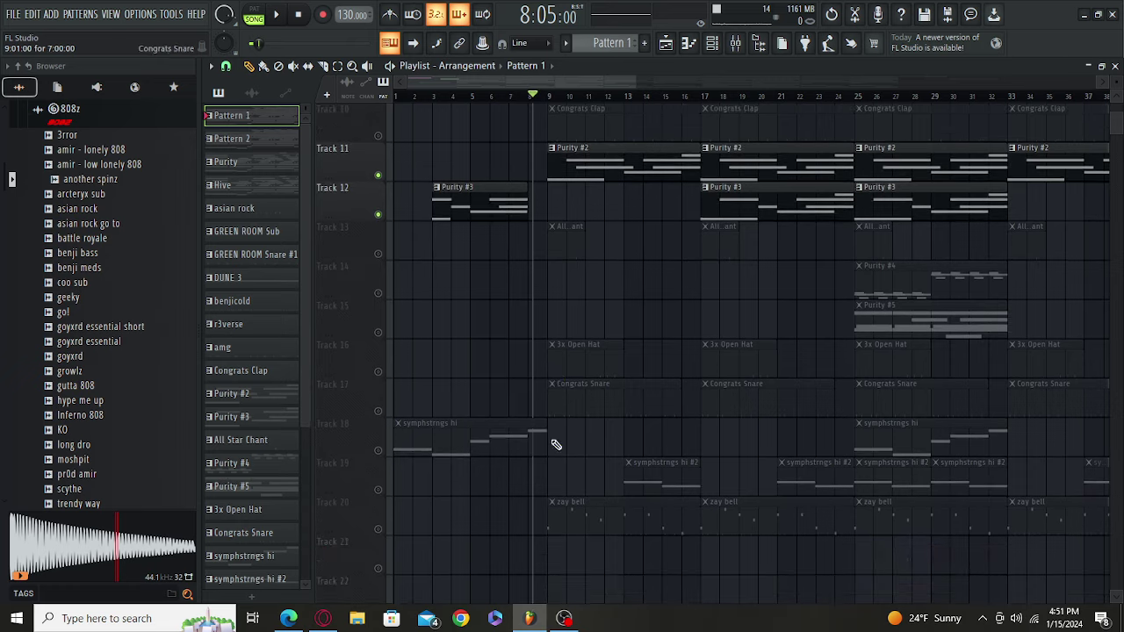
{"action": "left_click", "coordinate": [379, 450]}
{"action": "left_click", "coordinate": [378, 490]}
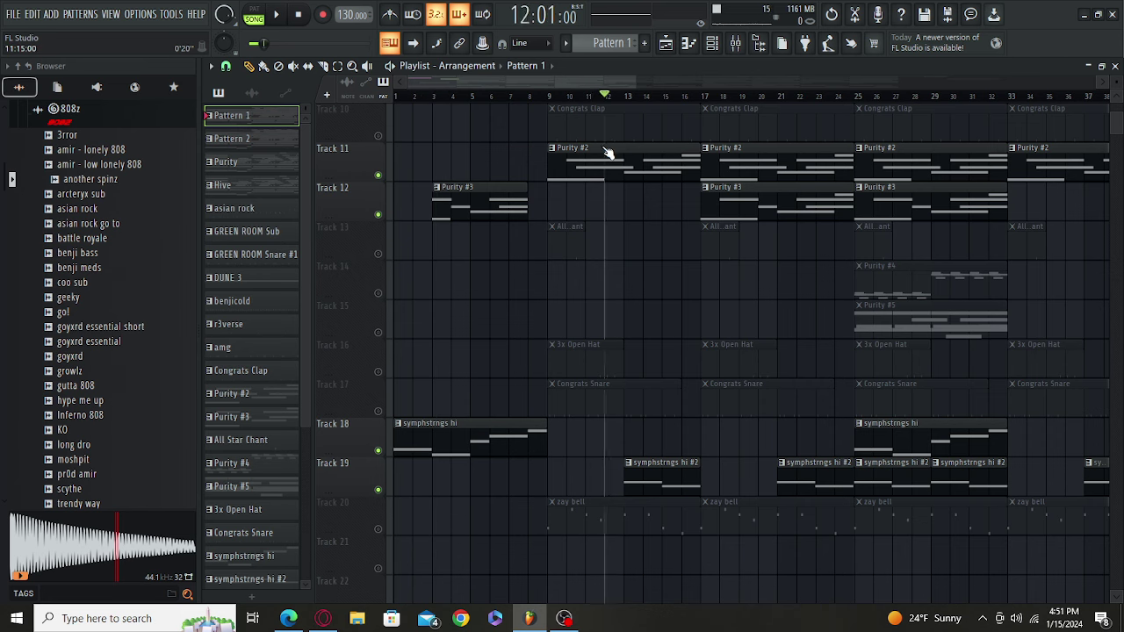
Step: Play the isolated melody tracks in song mode from bar 12 and follow their clips across the arrangement
{"action": "scroll", "coordinate": [787, 252], "scroll_direction": "up", "scroll_amount": 3}
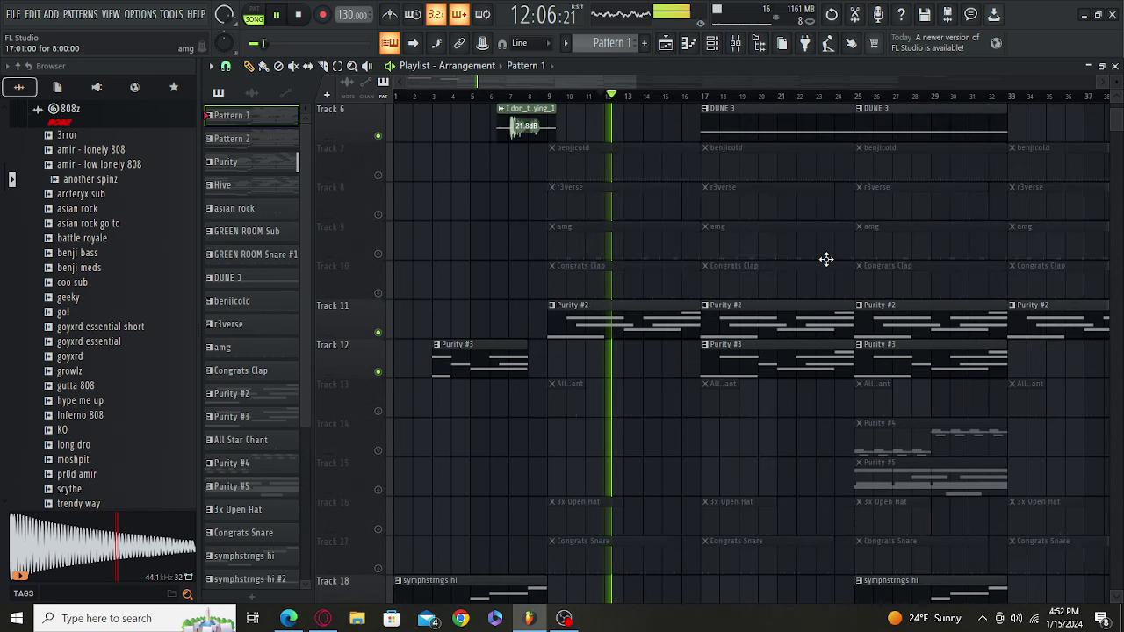
{"action": "scroll", "coordinate": [827, 259], "scroll_direction": "up", "scroll_amount": 4}
{"action": "scroll", "coordinate": [912, 305], "scroll_direction": "down", "scroll_amount": 7}
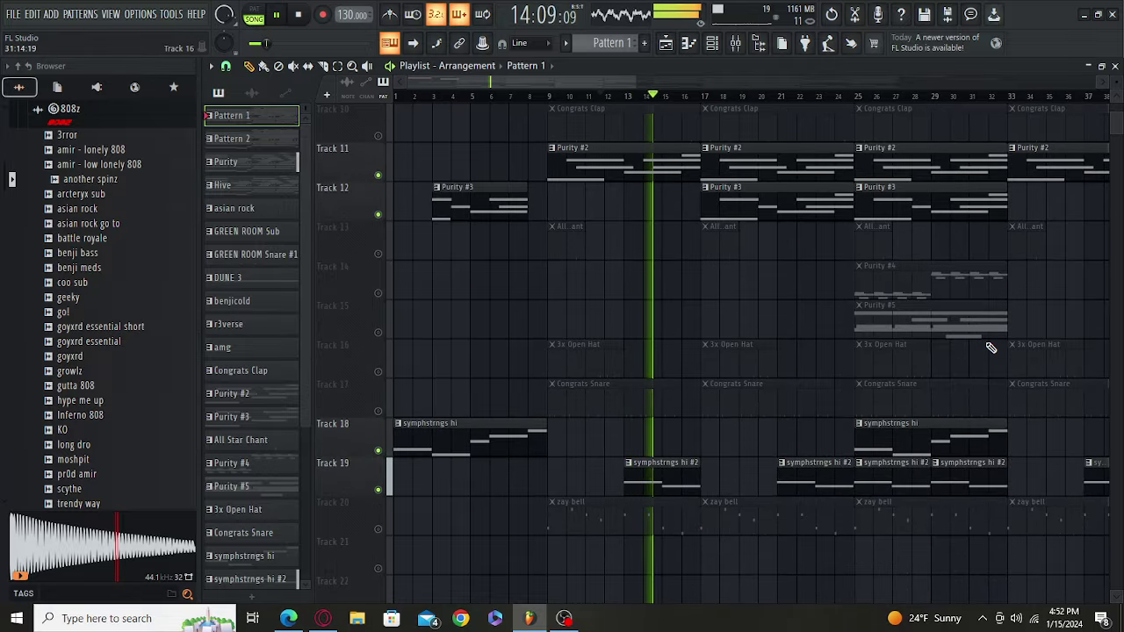
{"action": "scroll", "coordinate": [962, 347], "scroll_direction": "up", "scroll_amount": 5}
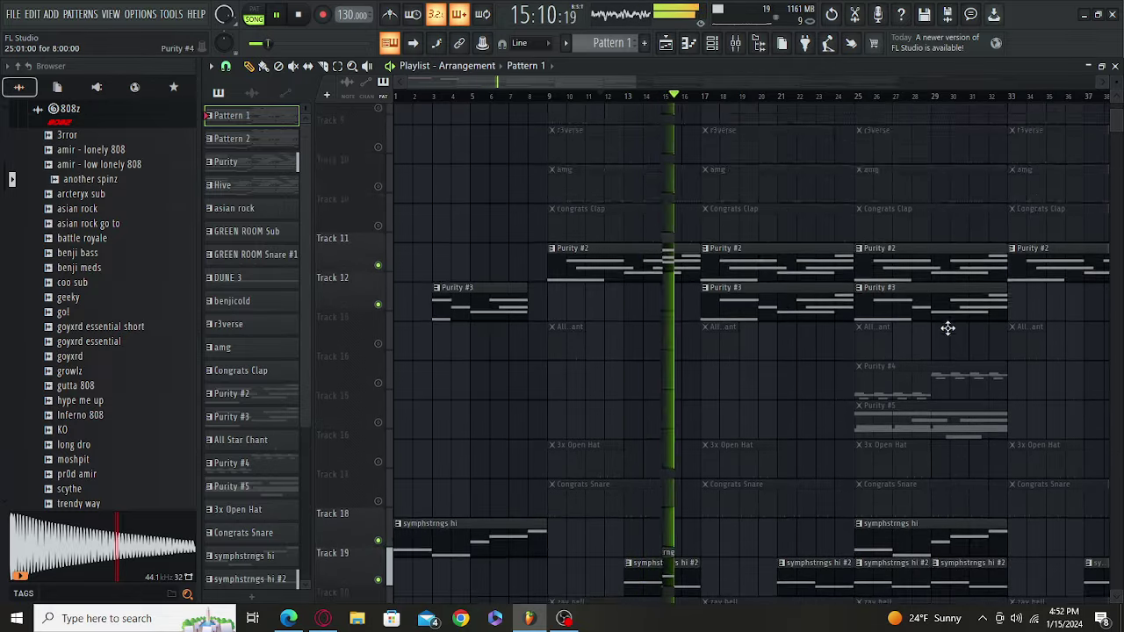
{"action": "scroll", "coordinate": [960, 313], "scroll_direction": "up", "scroll_amount": 3}
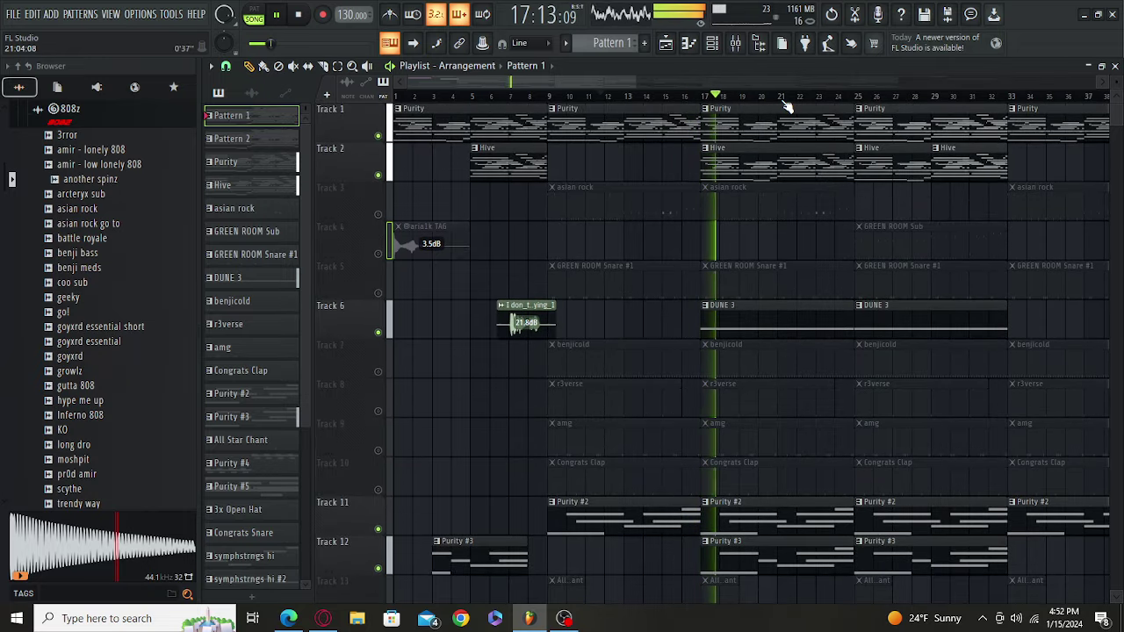
{"action": "scroll", "coordinate": [958, 258], "scroll_direction": "down", "scroll_amount": 5}
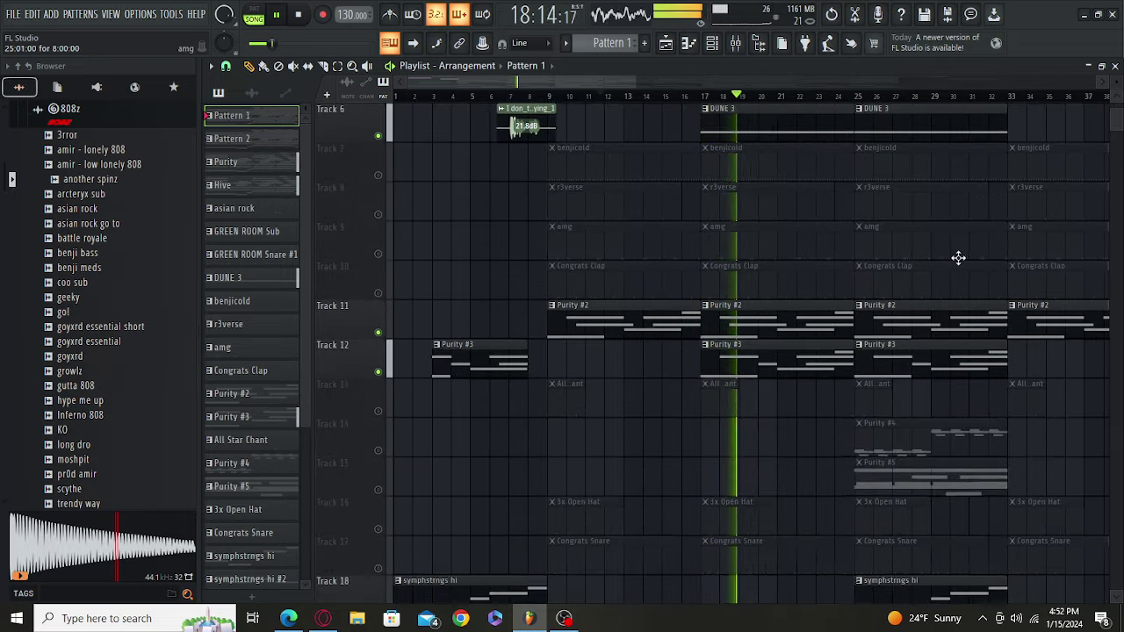
{"action": "scroll", "coordinate": [958, 257], "scroll_direction": "down", "scroll_amount": 2}
{"action": "scroll", "coordinate": [935, 299], "scroll_direction": "down", "scroll_amount": 2}
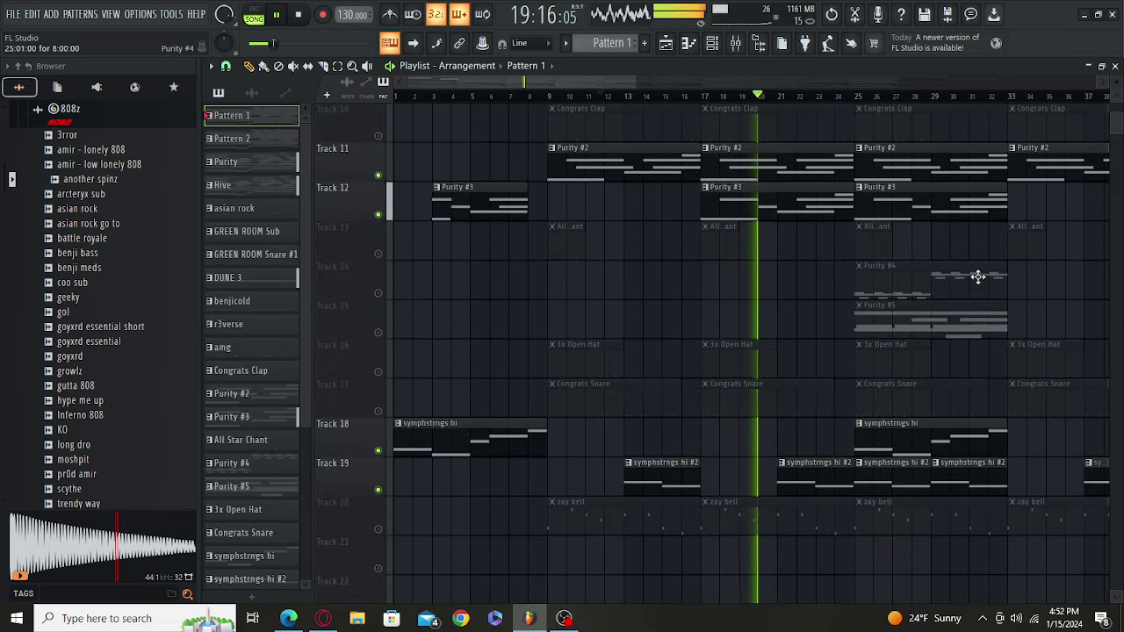
Step: Unmute the zay bell track during song playback, then stop playback after hearing it with the other melodies
{"action": "scroll", "coordinate": [974, 279], "scroll_direction": "up", "scroll_amount": 1}
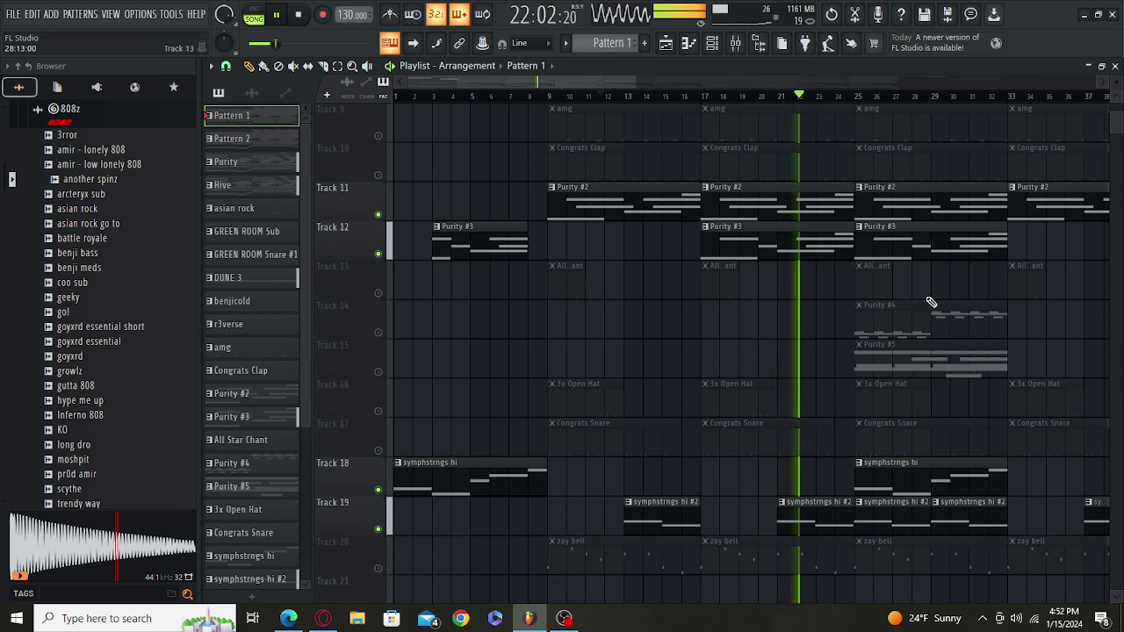
{"action": "left_click", "coordinate": [379, 566]}
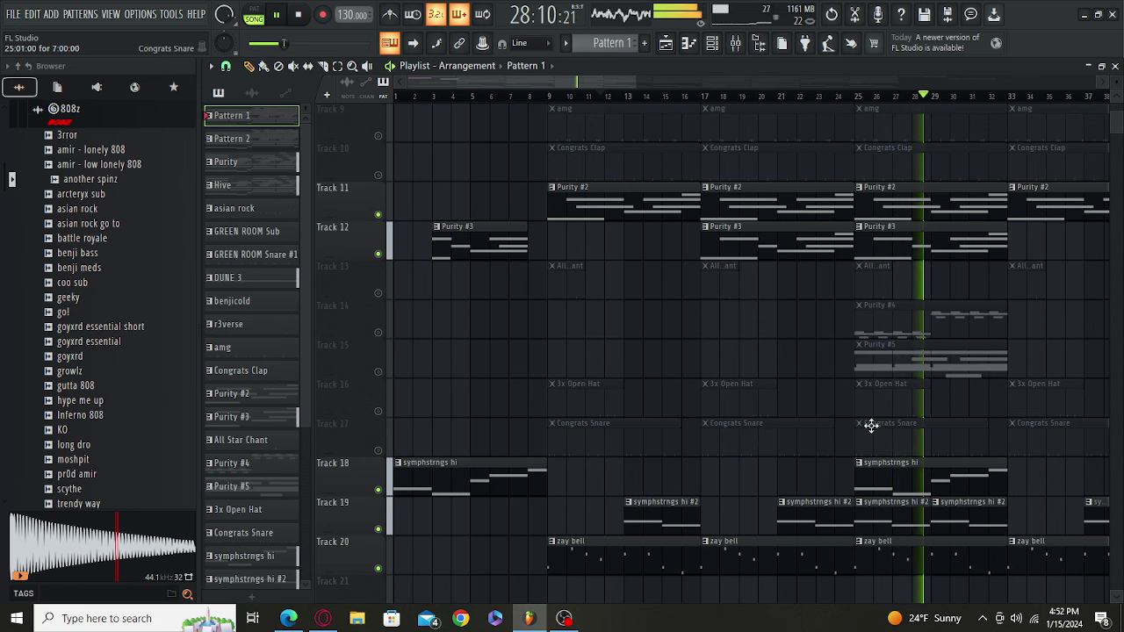
{"action": "key", "text": "space"}
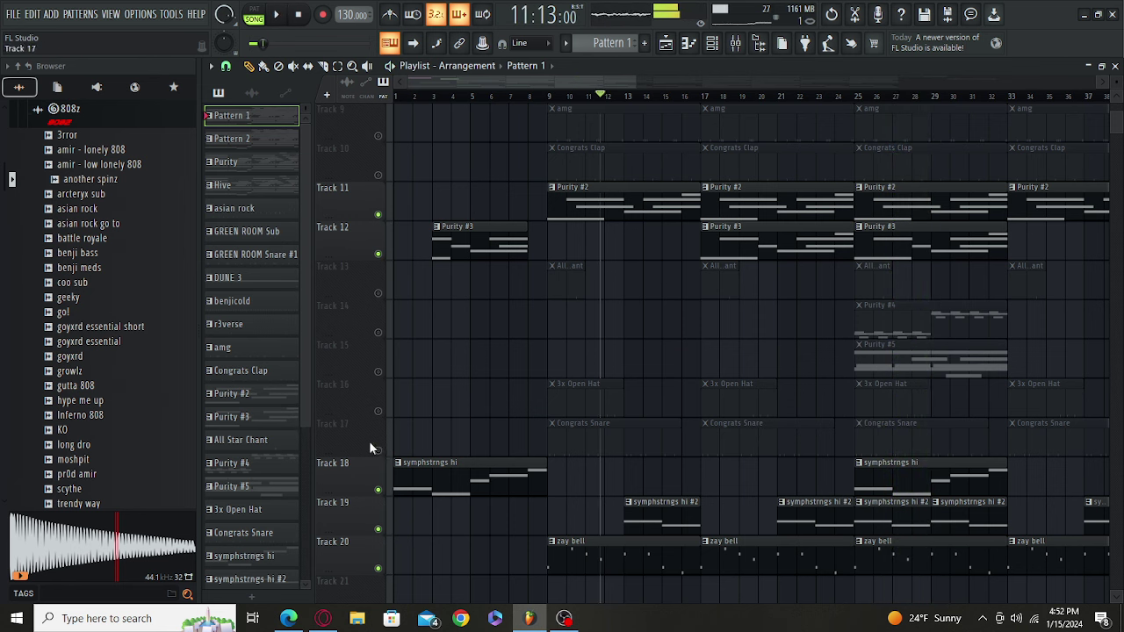
Step: Mute the melody tracks and leave only percussion Tracks 7, 8, 9, 10, 13, 16 and 17 active in the playlist
{"action": "scroll", "coordinate": [378, 450], "scroll_direction": "up", "scroll_amount": 3}
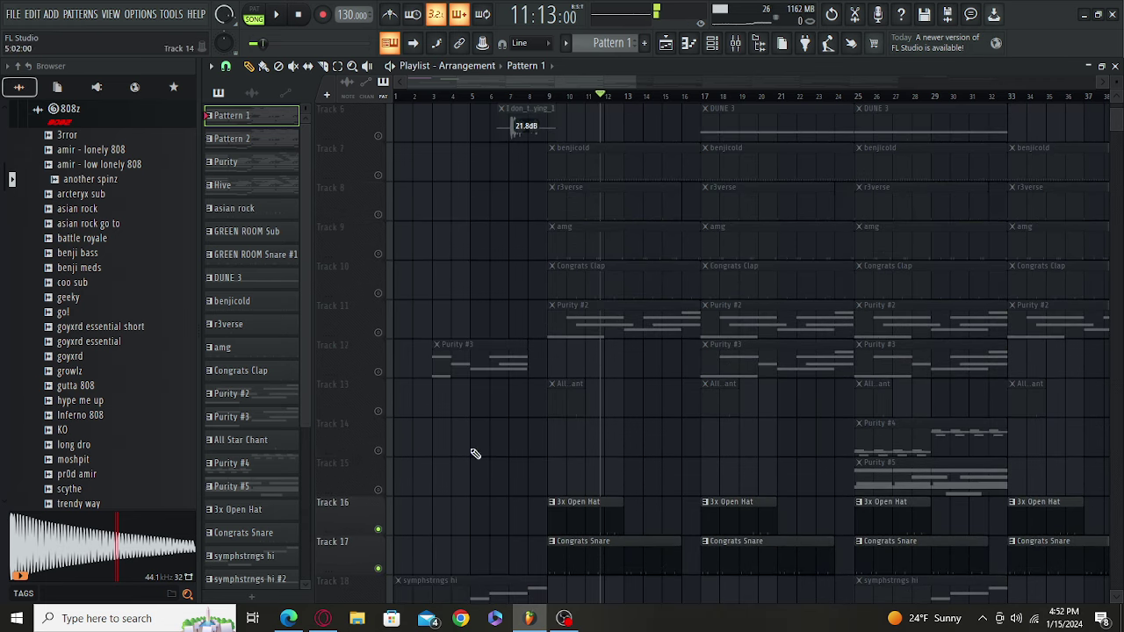
{"action": "left_click", "coordinate": [378, 411]}
{"action": "left_click", "coordinate": [377, 293]}
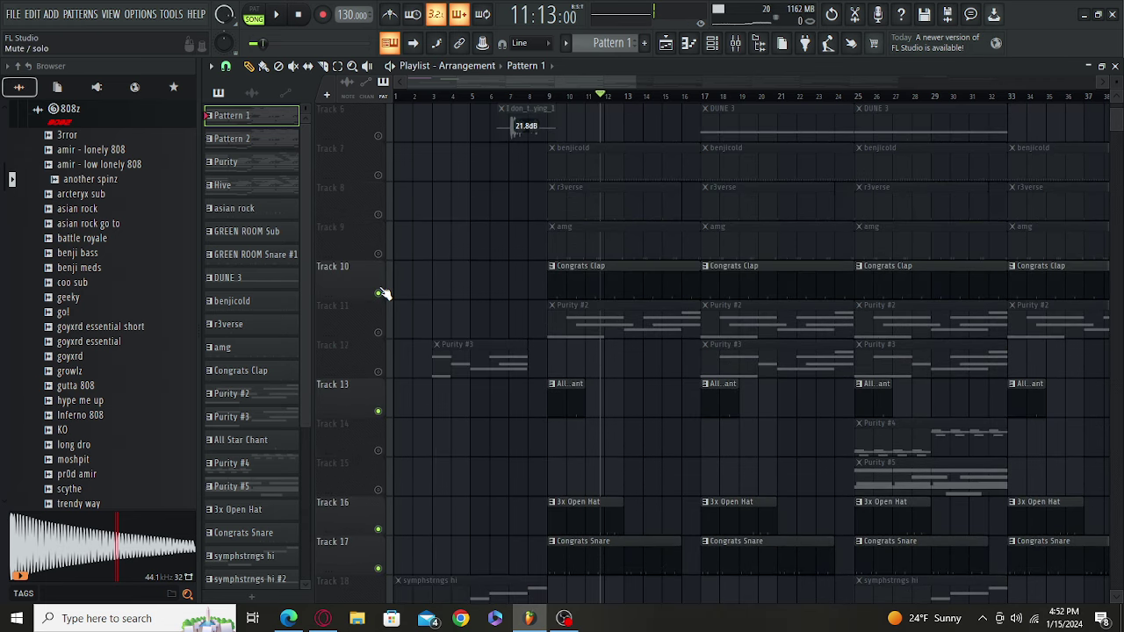
{"action": "left_click", "coordinate": [378, 254]}
{"action": "left_click", "coordinate": [377, 214]}
{"action": "left_click", "coordinate": [378, 175]}
Step: Unmute the GREEN ROOM Snare #1 track, the asian rock track and Track 4 with GREEN ROOM Sub
{"action": "scroll", "coordinate": [652, 187], "scroll_direction": "up", "scroll_amount": 2}
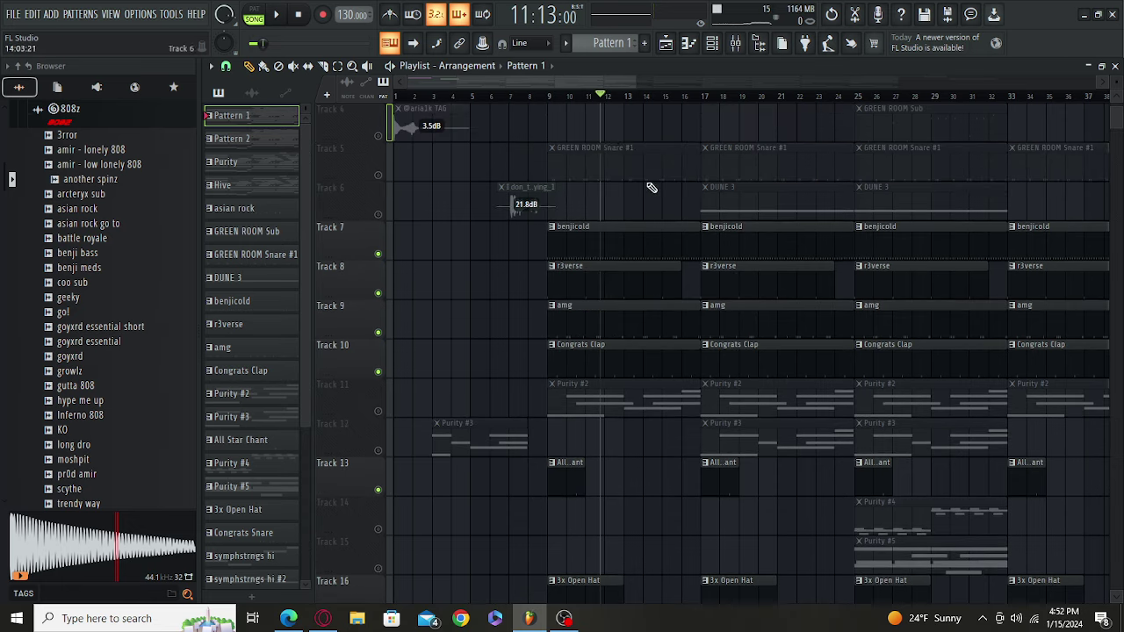
{"action": "left_click", "coordinate": [378, 175]}
{"action": "scroll", "coordinate": [439, 211], "scroll_direction": "up", "scroll_amount": 3}
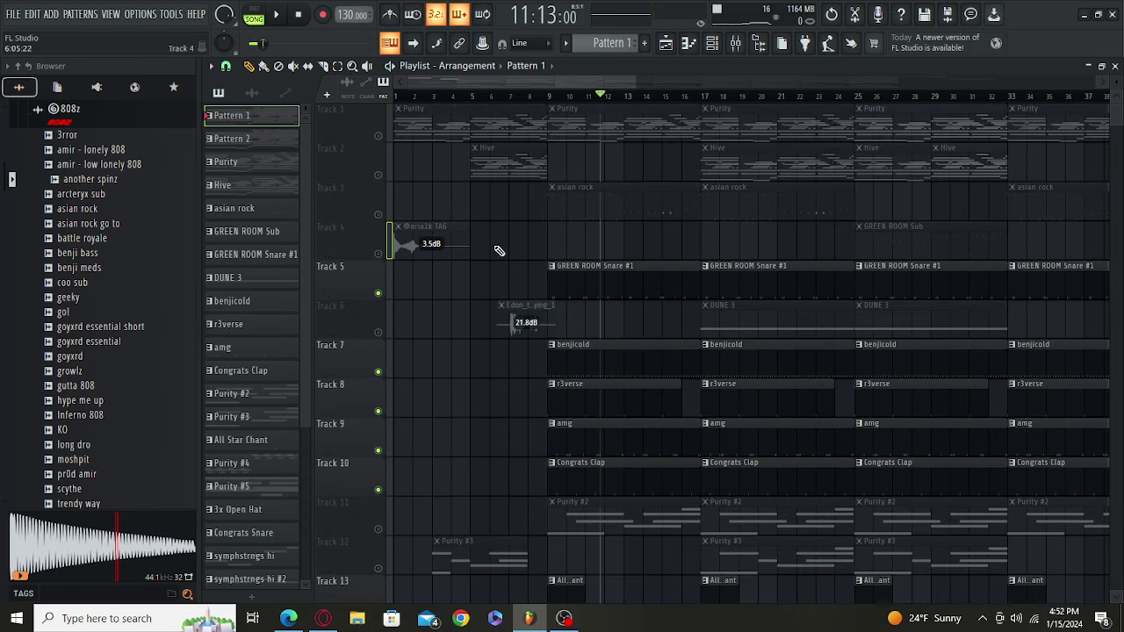
{"action": "left_click", "coordinate": [379, 214]}
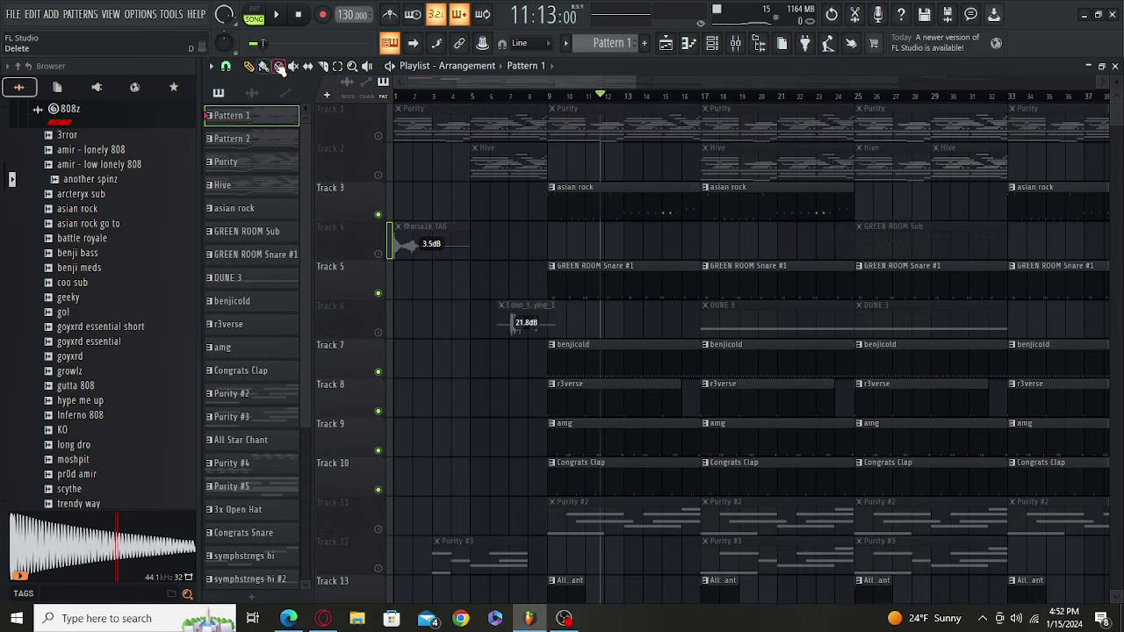
{"action": "left_click", "coordinate": [378, 255]}
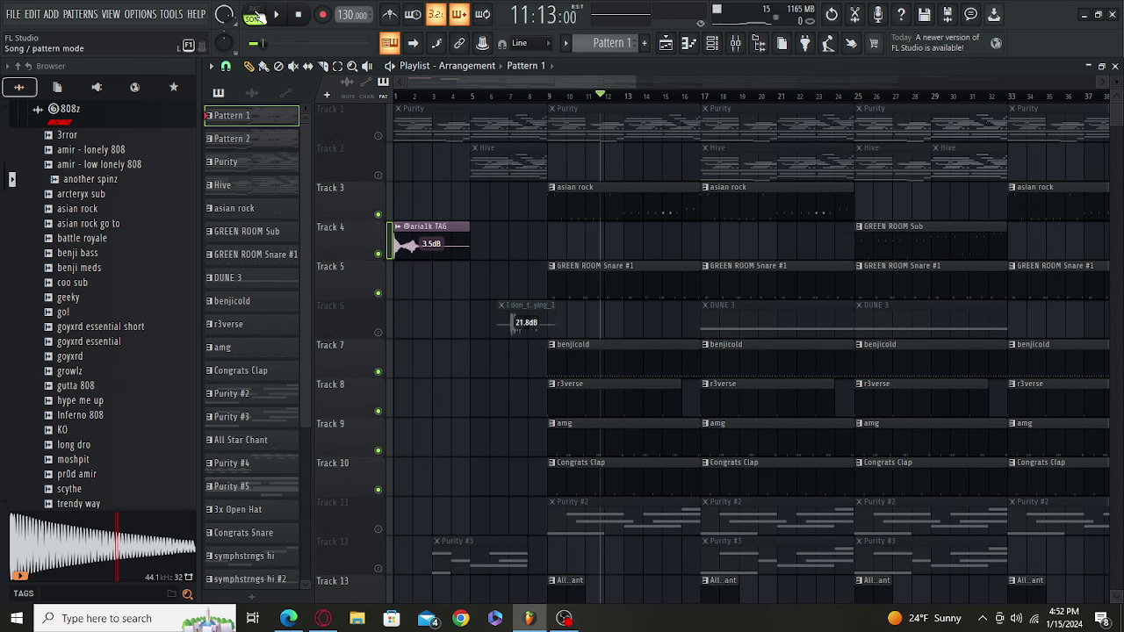
Step: Play the asian rock pattern while examining its 808 notes in the piano roll, then return to the playlist
{"action": "double_click", "coordinate": [591, 211]}
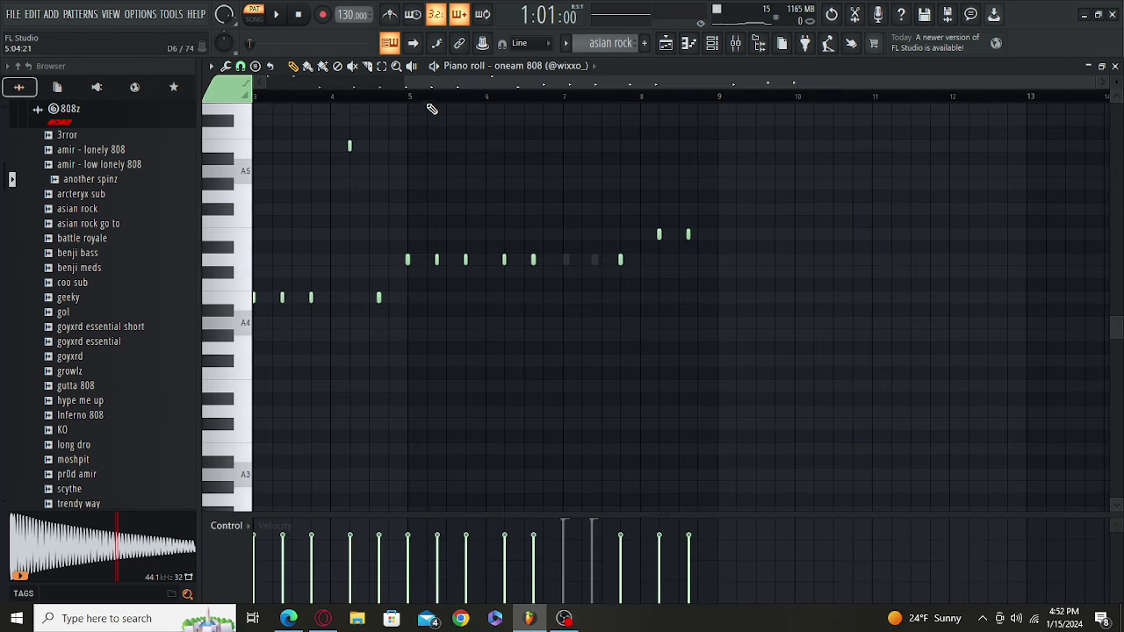
{"action": "key", "text": "space"}
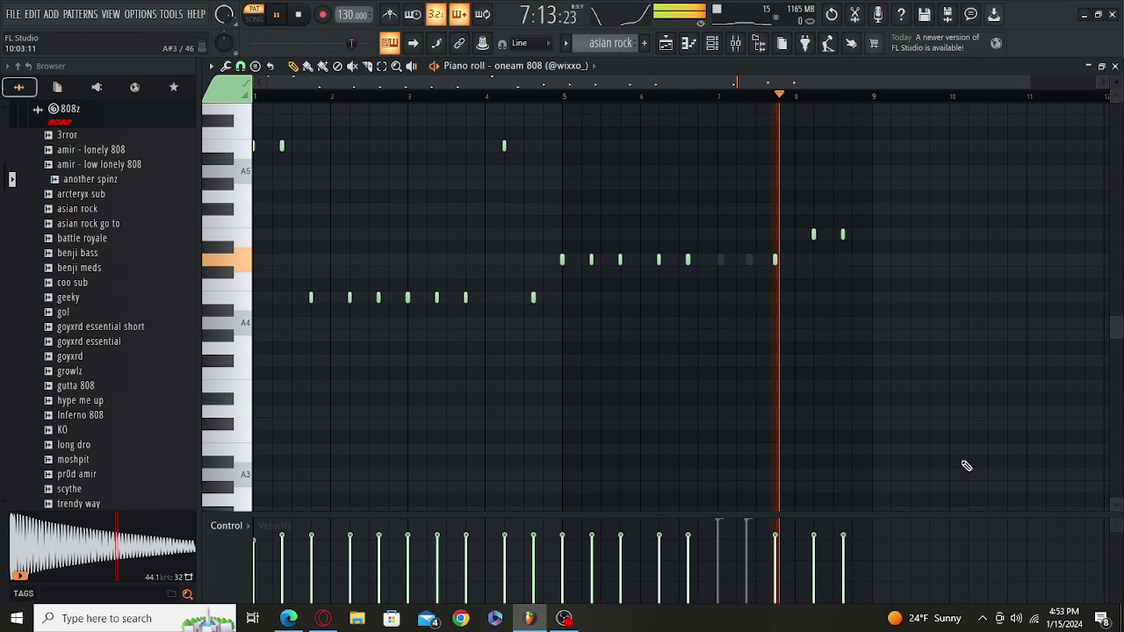
{"action": "left_click", "coordinate": [1116, 66]}
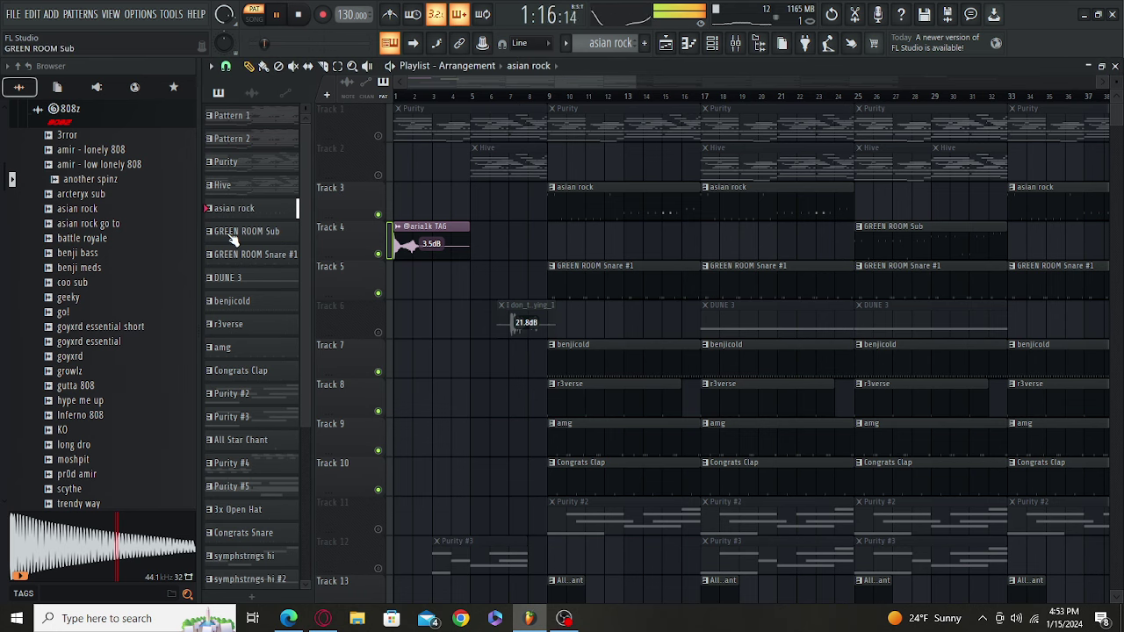
Step: Examine the GREEN ROOM Sub pattern's notes in the piano roll during playback, then return to the playlist and stop playback
{"action": "left_click", "coordinate": [691, 50]}
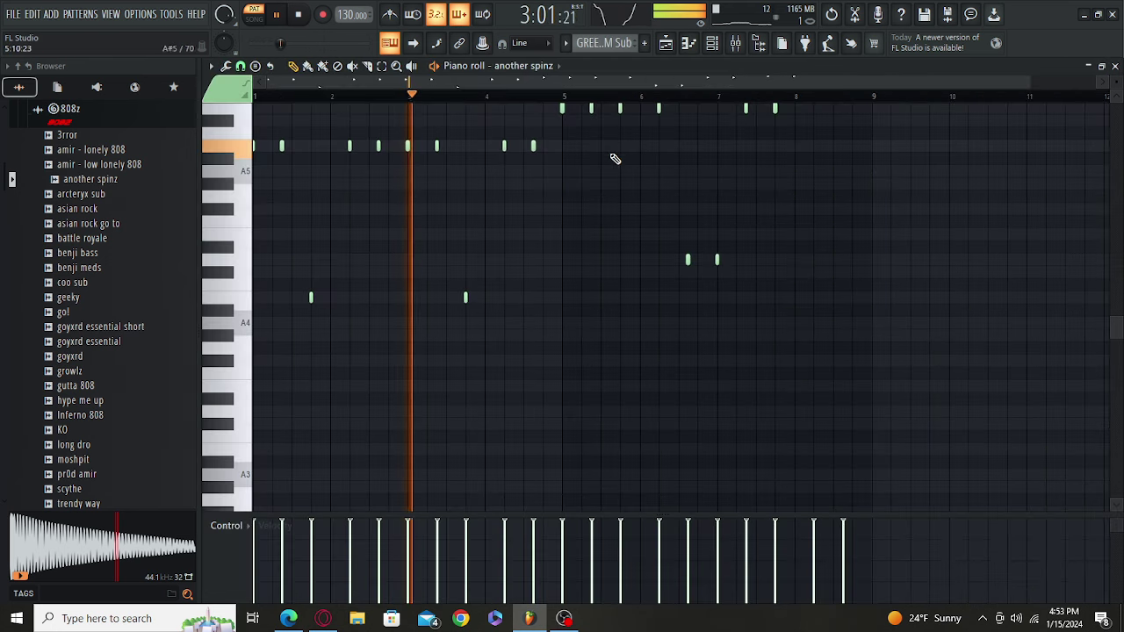
{"action": "scroll", "coordinate": [610, 264], "scroll_direction": "up", "scroll_amount": 3}
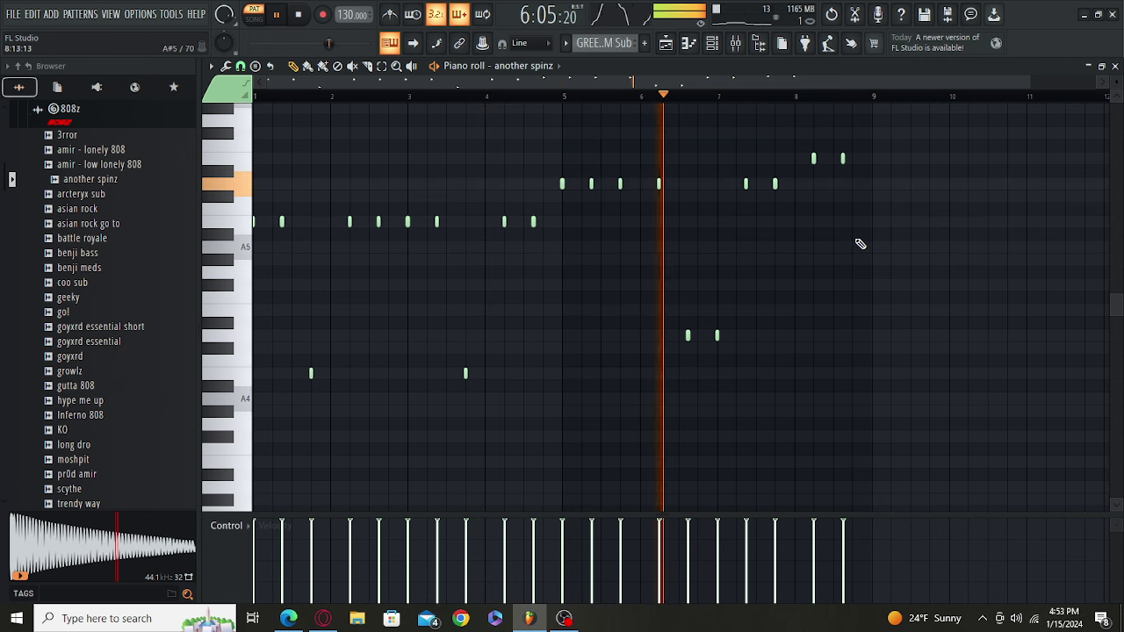
{"action": "left_click", "coordinate": [1115, 66]}
{"action": "key", "text": "space"}
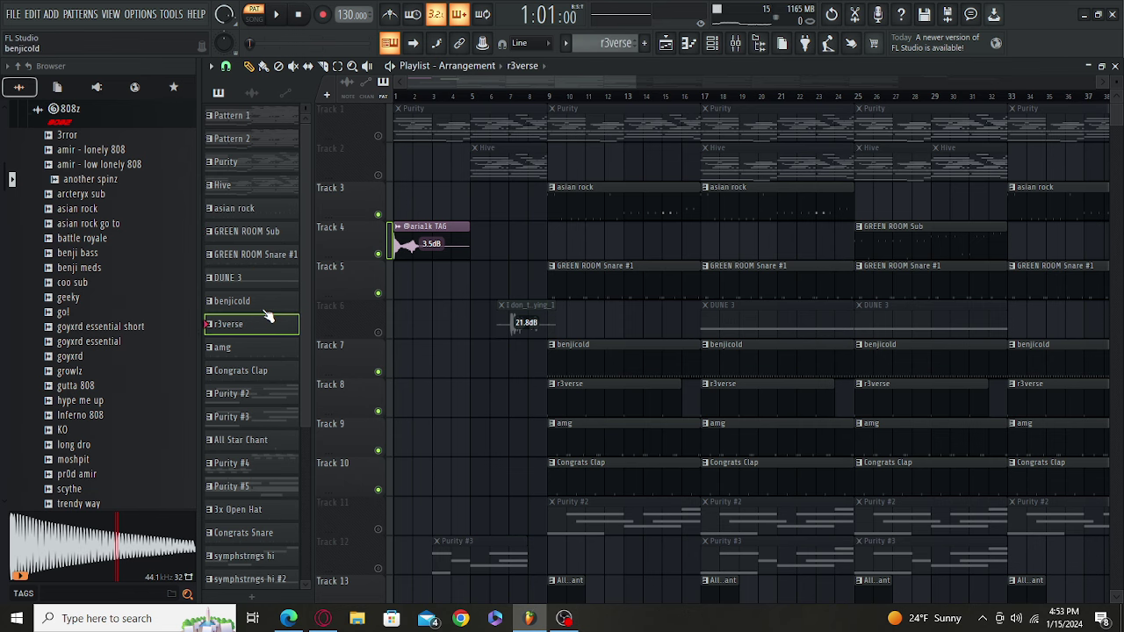
Step: Play the benjicold and Congrats Clap patterns in turn, viewing each one's notes in the piano roll
{"action": "left_click", "coordinate": [689, 44]}
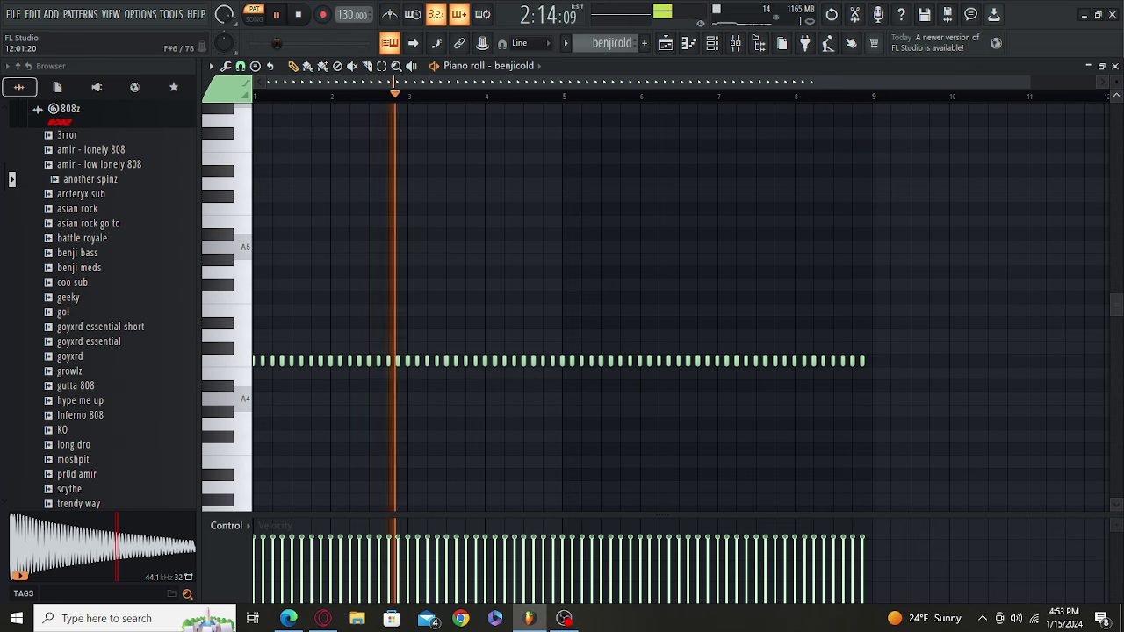
{"action": "key", "text": "space"}
{"action": "left_click", "coordinate": [1115, 66]}
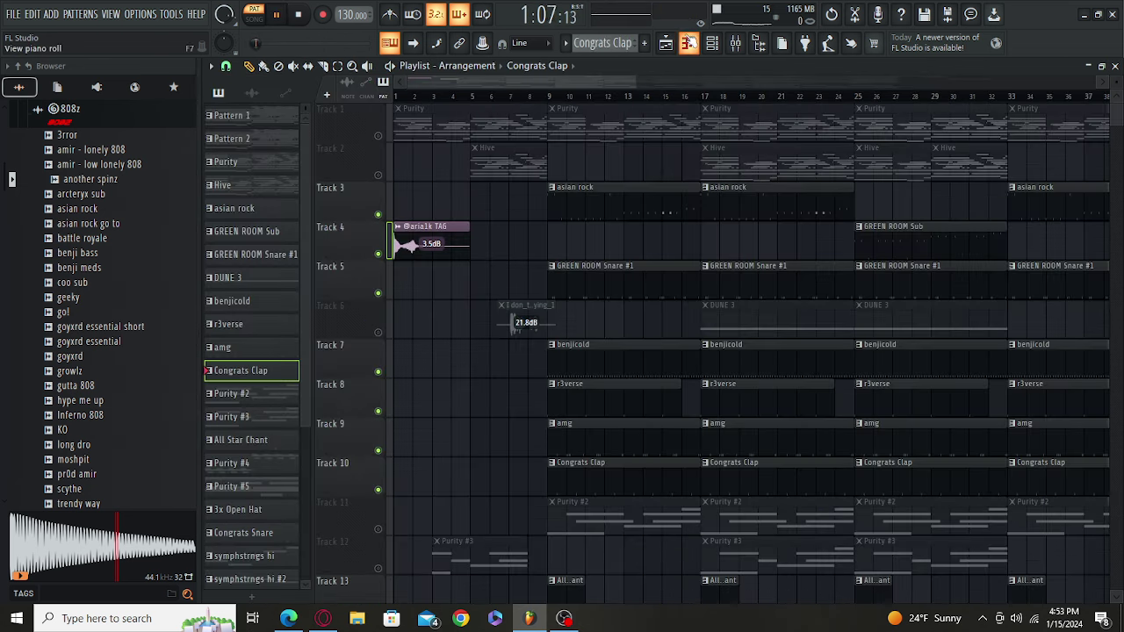
{"action": "left_click", "coordinate": [689, 44]}
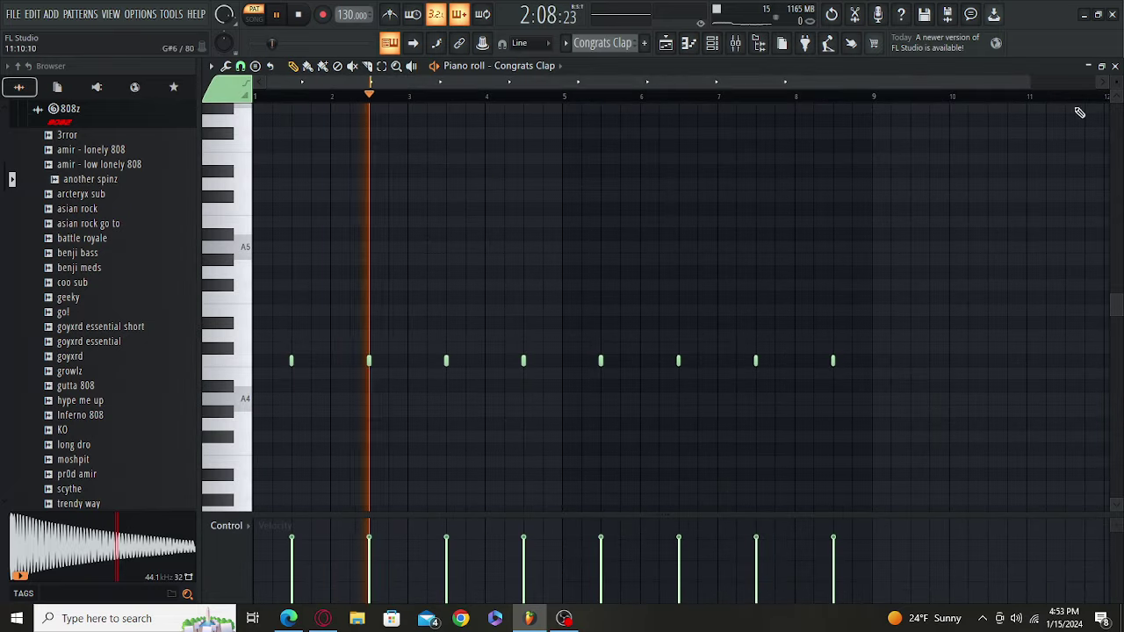
Step: Return from the Congrats Clap piano roll to the playlist and play the drums from bar 9 with Tracks 3 and 4 muted
{"action": "key", "text": "space"}
{"action": "left_click", "coordinate": [1116, 66]}
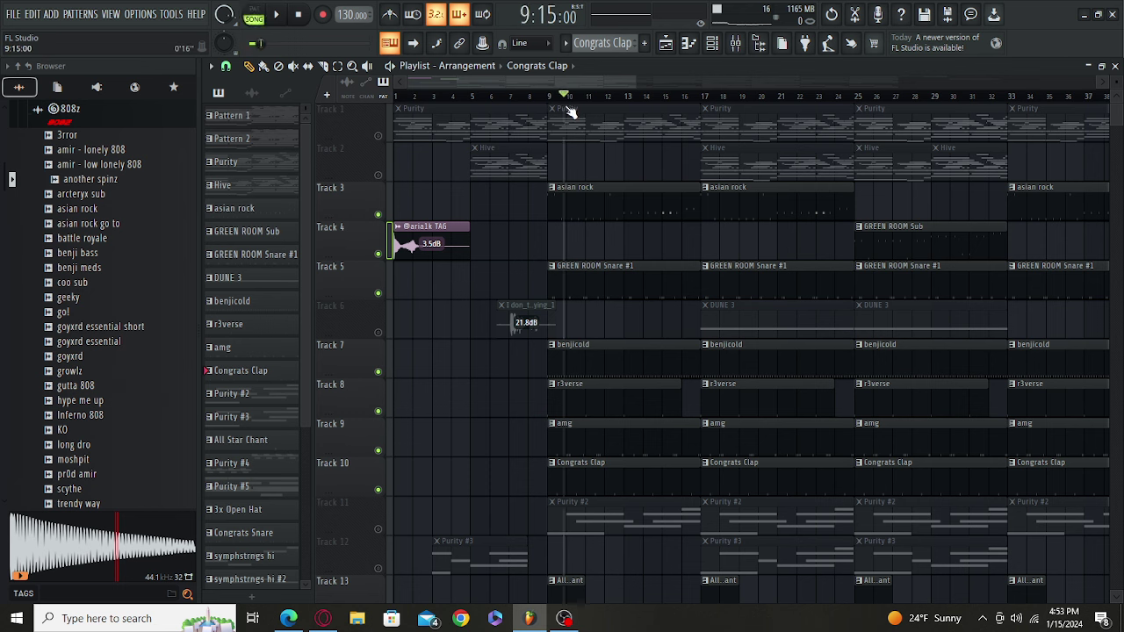
{"action": "left_click", "coordinate": [378, 214]}
{"action": "left_click", "coordinate": [378, 254]}
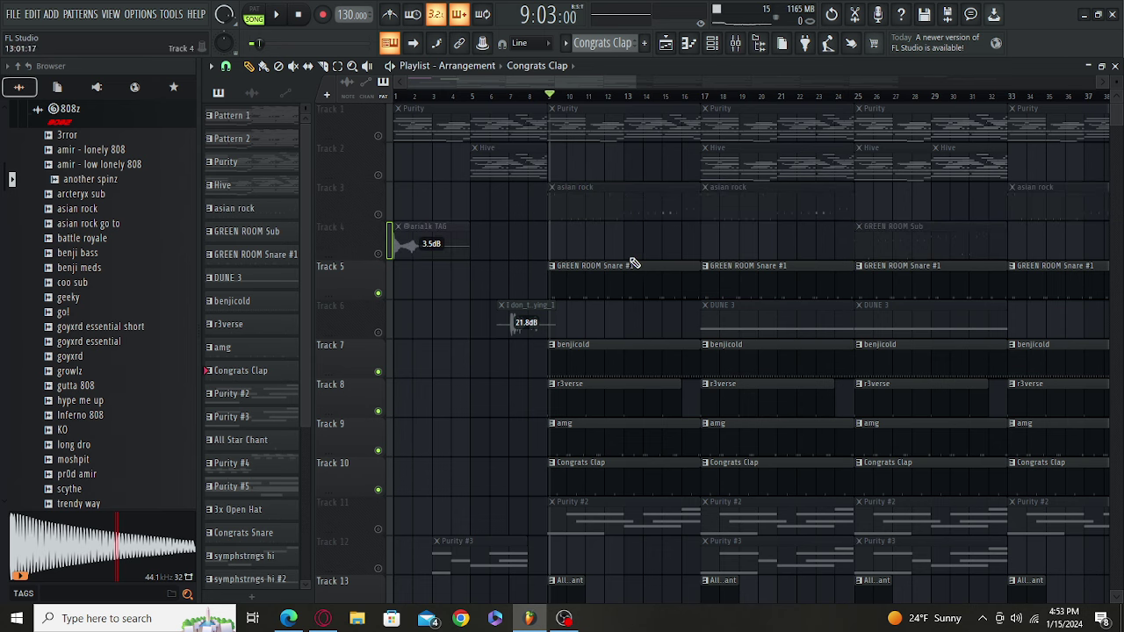
{"action": "key", "text": "space"}
{"action": "scroll", "coordinate": [667, 319], "scroll_direction": "down", "scroll_amount": 10}
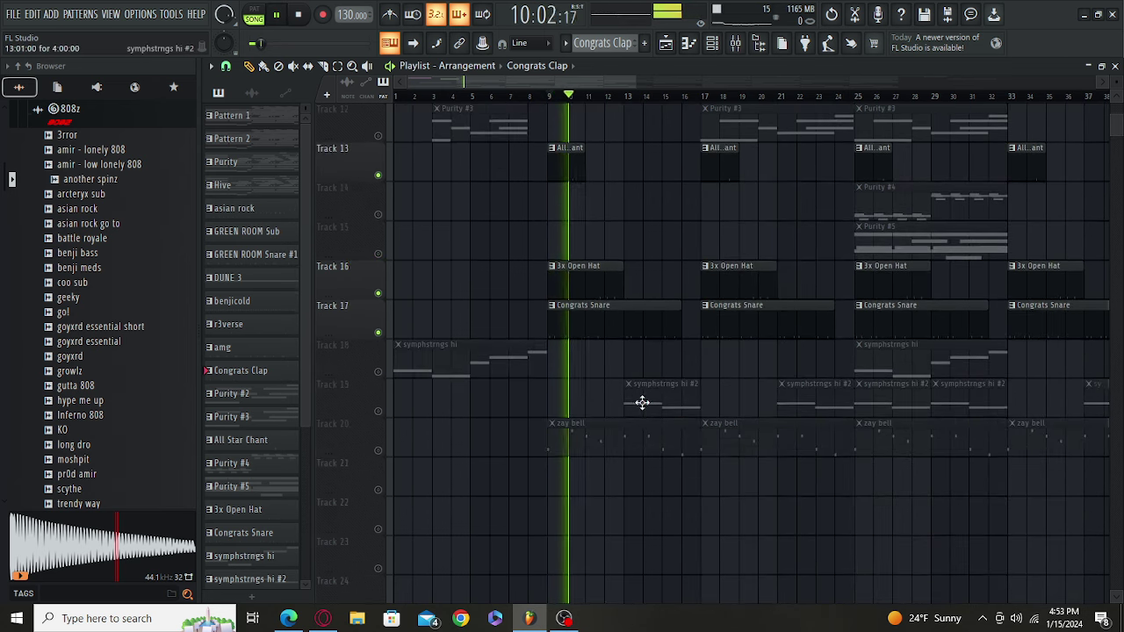
{"action": "scroll", "coordinate": [726, 413], "scroll_direction": "up", "scroll_amount": 10}
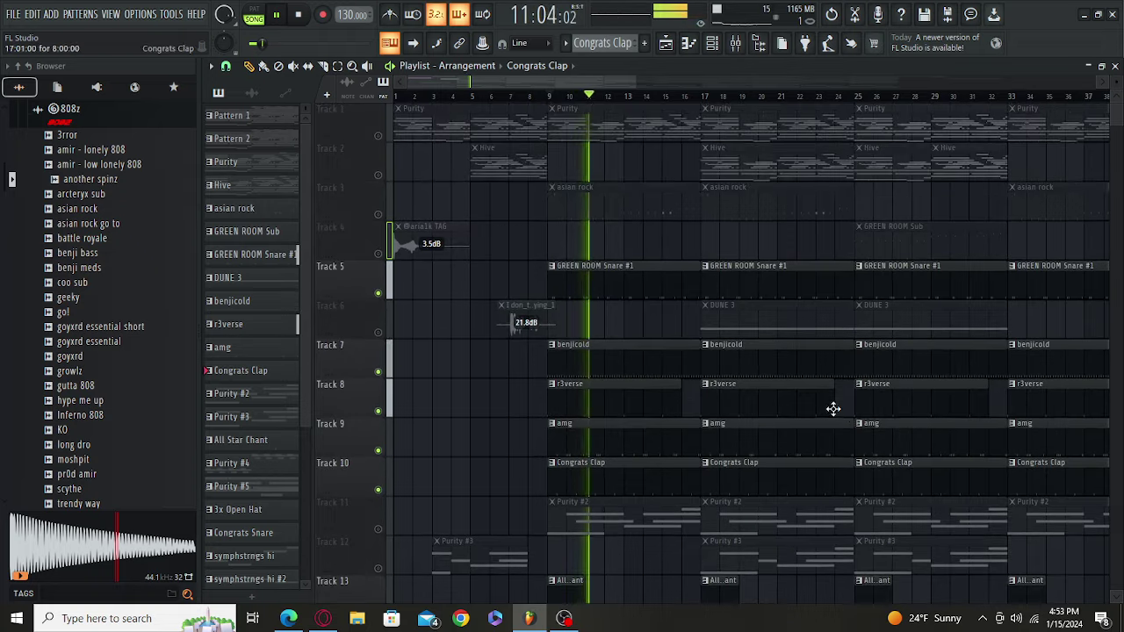
Step: Unmute the asian rock track and Track 4 with GREEN ROOM Sub while playing the drums, skipping ahead to bar 22 in between
{"action": "left_click", "coordinate": [382, 215]}
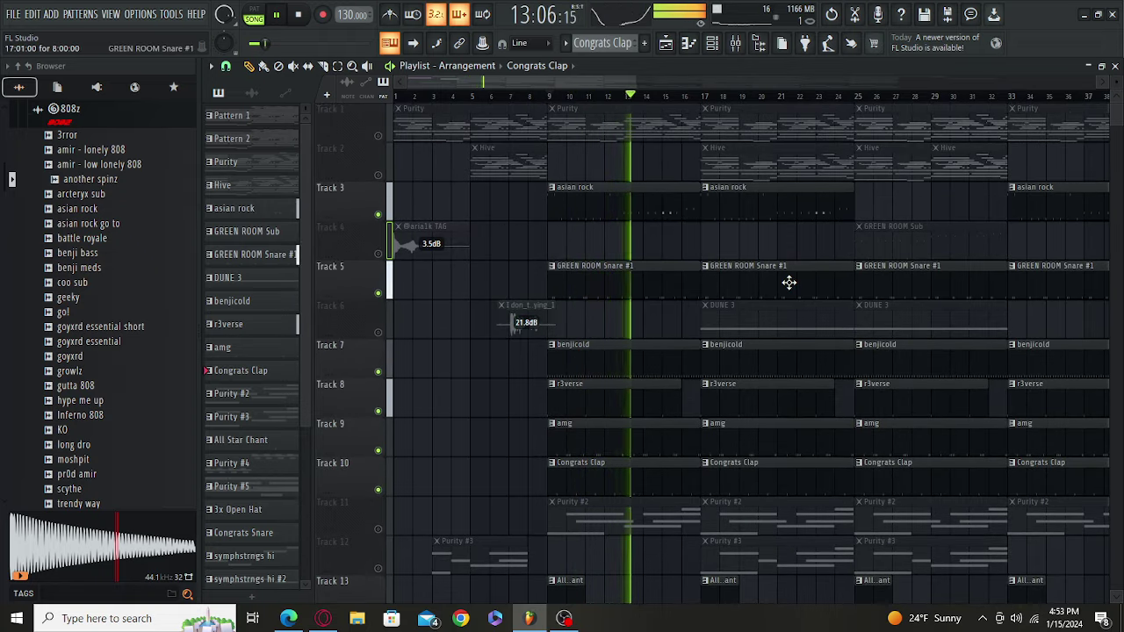
{"action": "key", "text": "space"}
{"action": "left_click", "coordinate": [807, 97]}
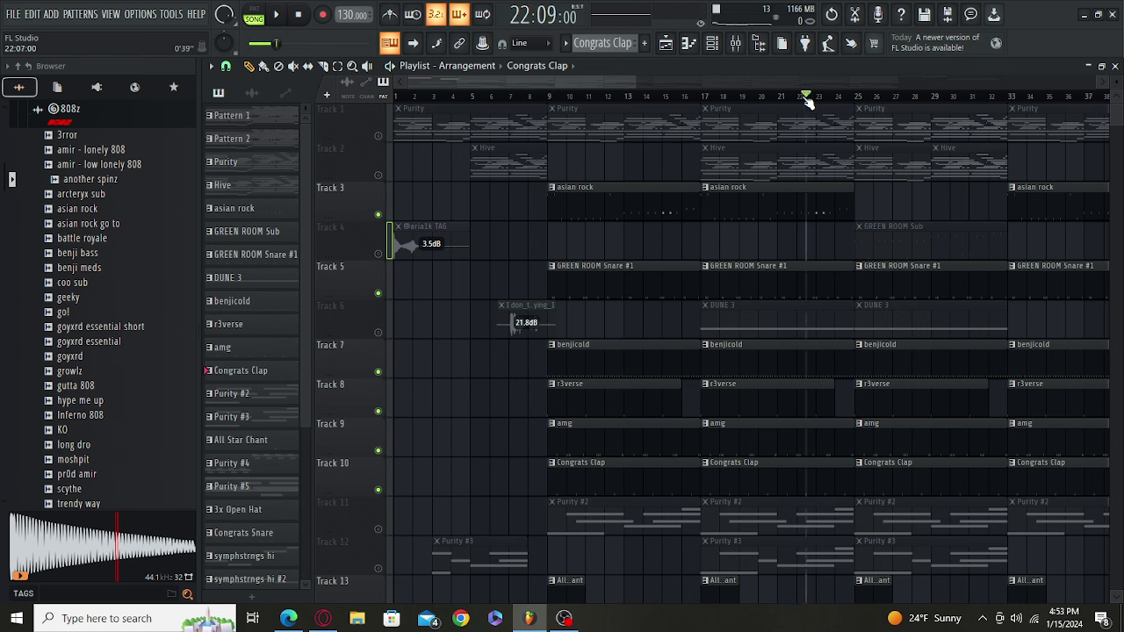
{"action": "key", "text": "space"}
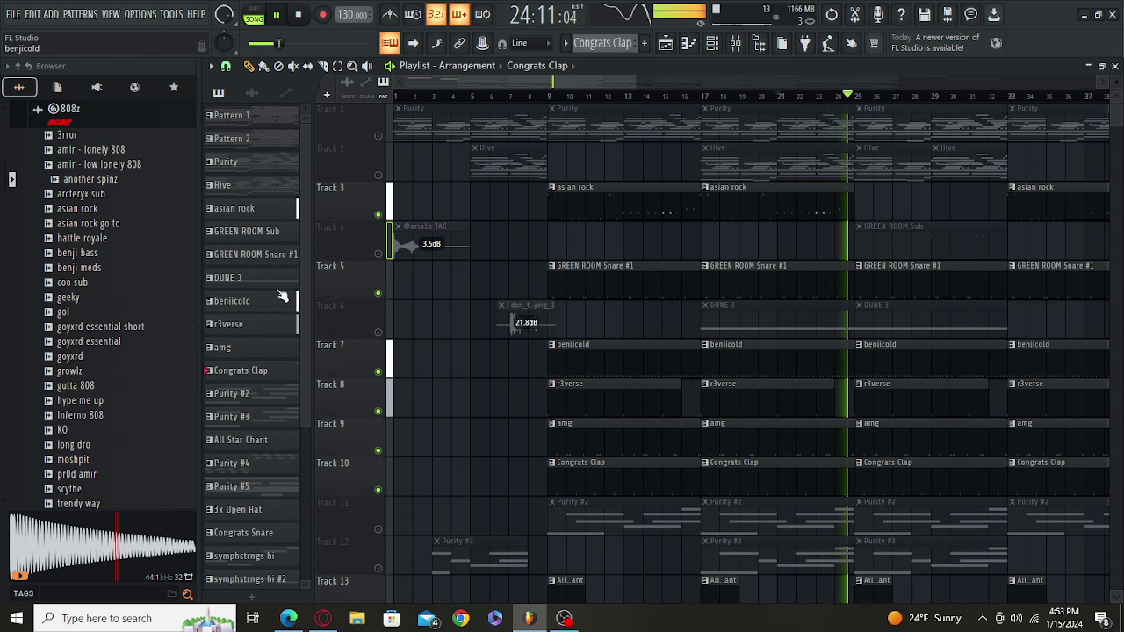
{"action": "left_click", "coordinate": [379, 253]}
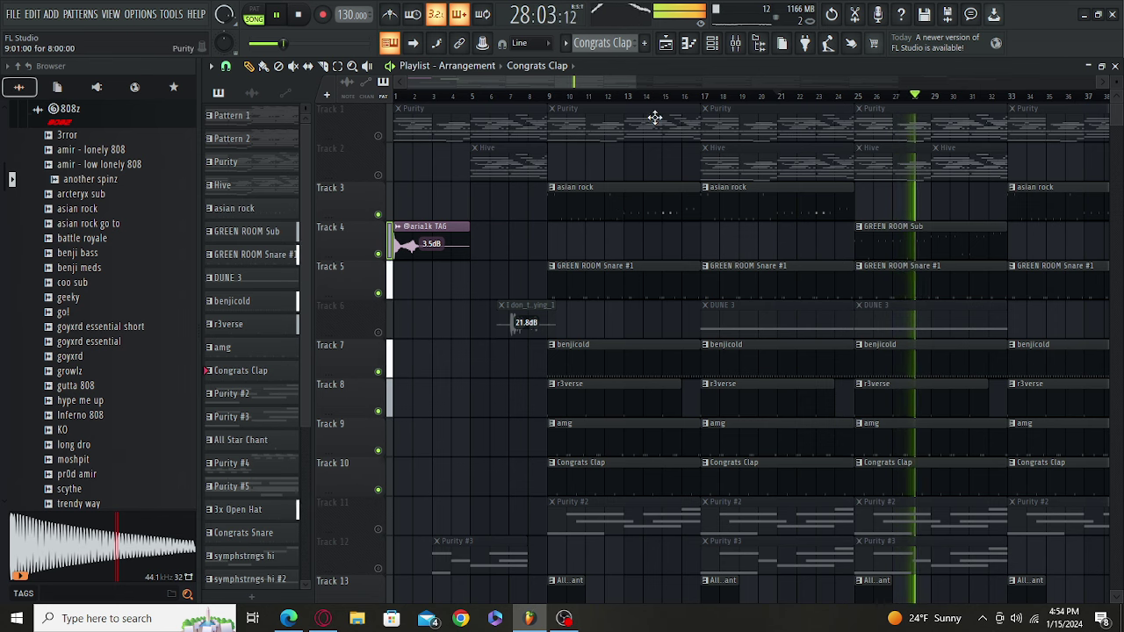
{"action": "key", "text": "space"}
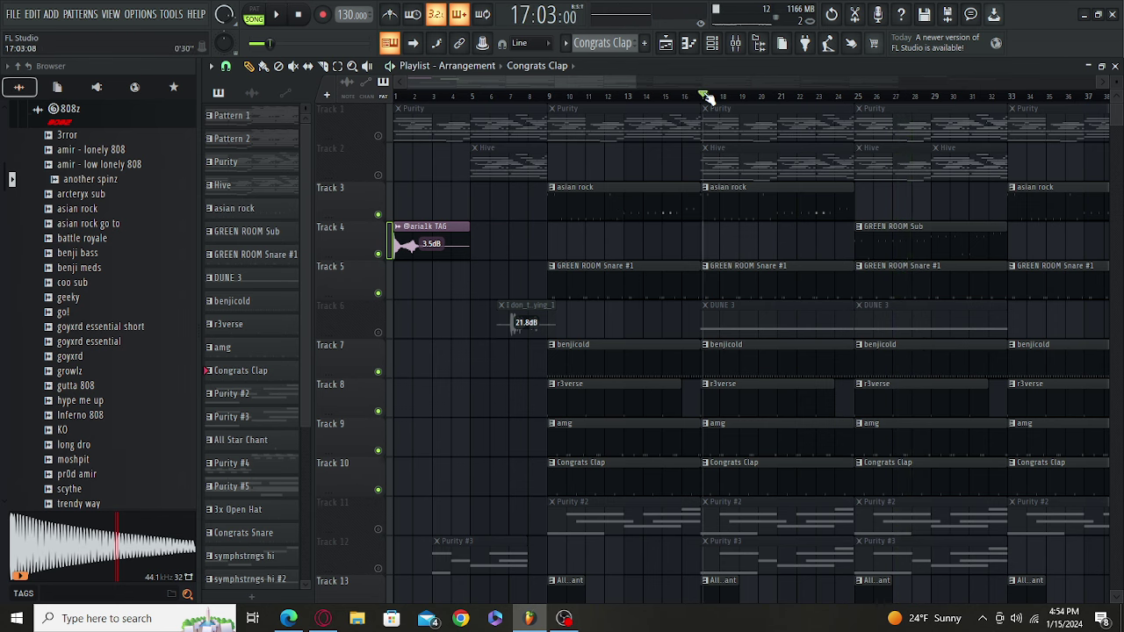
Step: Unmute all playlist tracks by soloing and unsoloing Track 5, and play the full arrangement from bar 17
{"action": "scroll", "coordinate": [708, 97], "scroll_direction": "down", "scroll_amount": 2}
{"action": "right_click", "coordinate": [378, 293]}
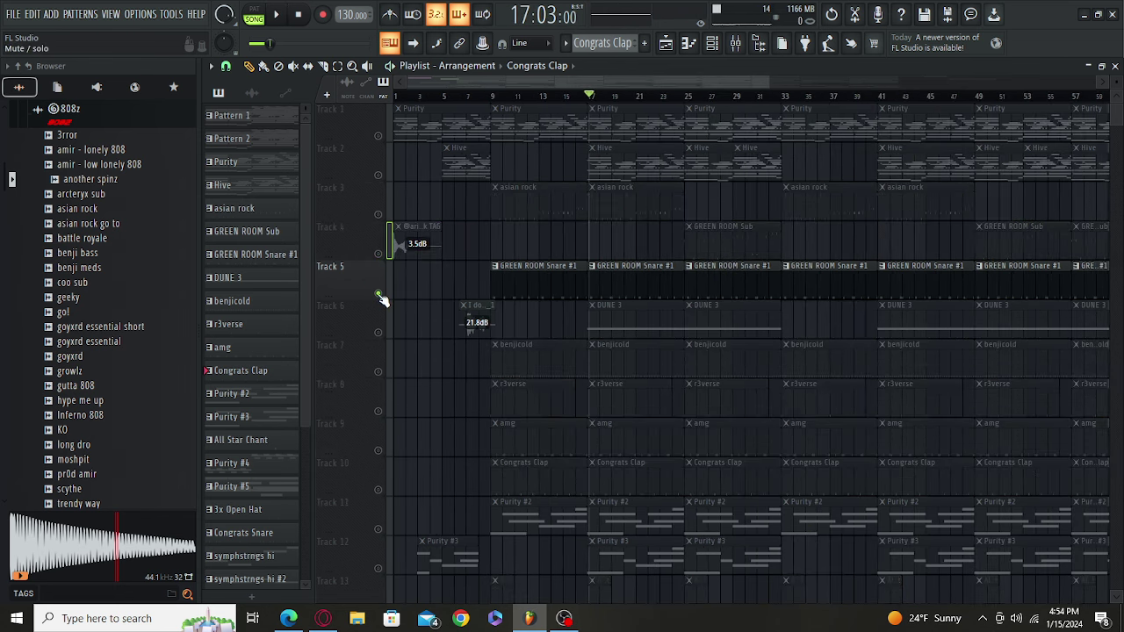
{"action": "right_click", "coordinate": [379, 293]}
{"action": "key", "text": "space"}
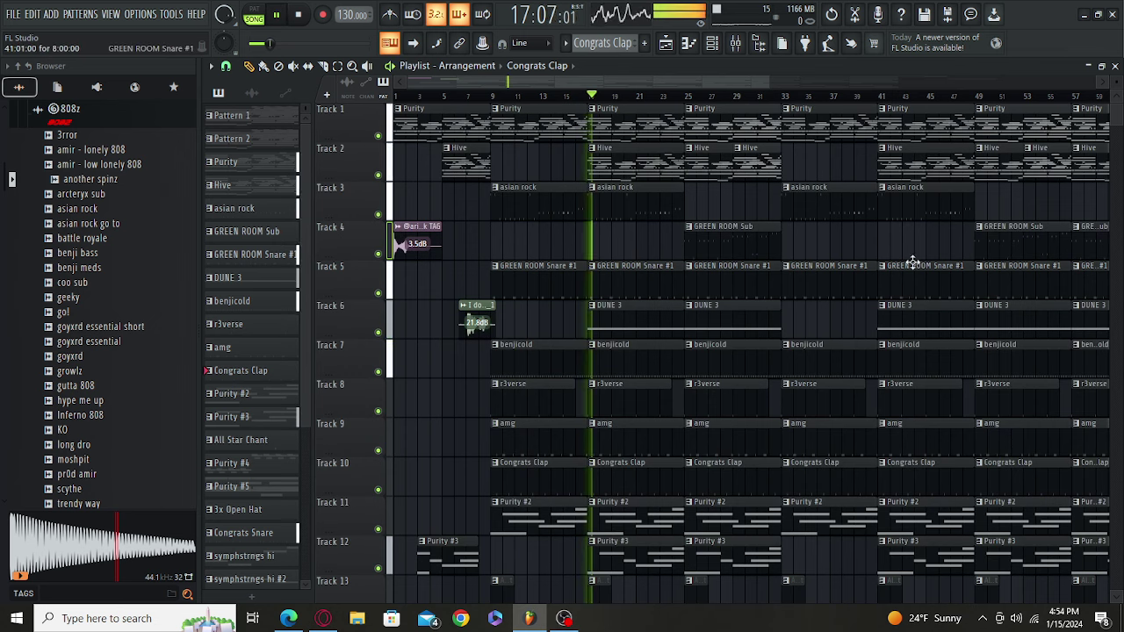
{"action": "scroll", "coordinate": [768, 329], "scroll_direction": "down", "scroll_amount": 3}
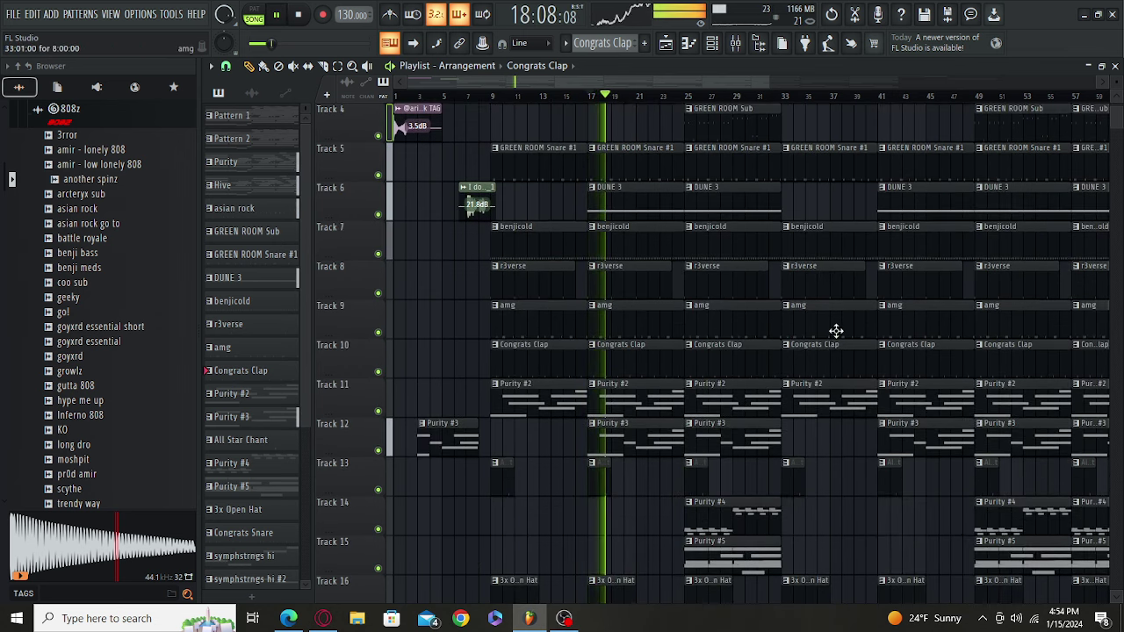
{"action": "scroll", "coordinate": [585, 446], "scroll_direction": "up", "scroll_amount": 2}
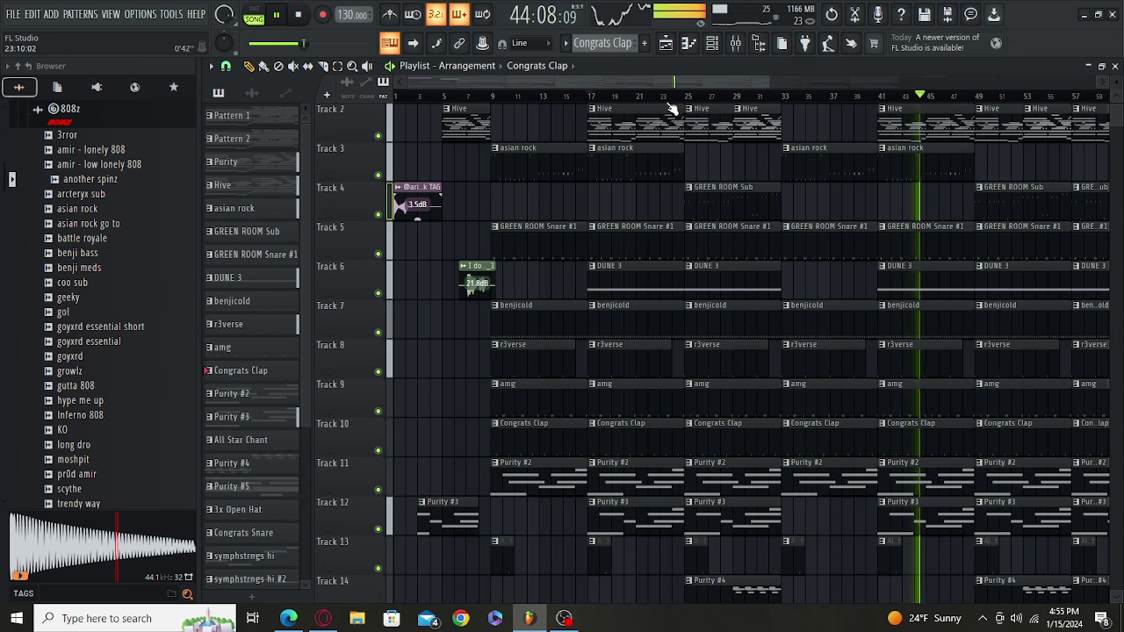
{"action": "scroll", "coordinate": [672, 77], "scroll_direction": "right", "scroll_amount": 2}
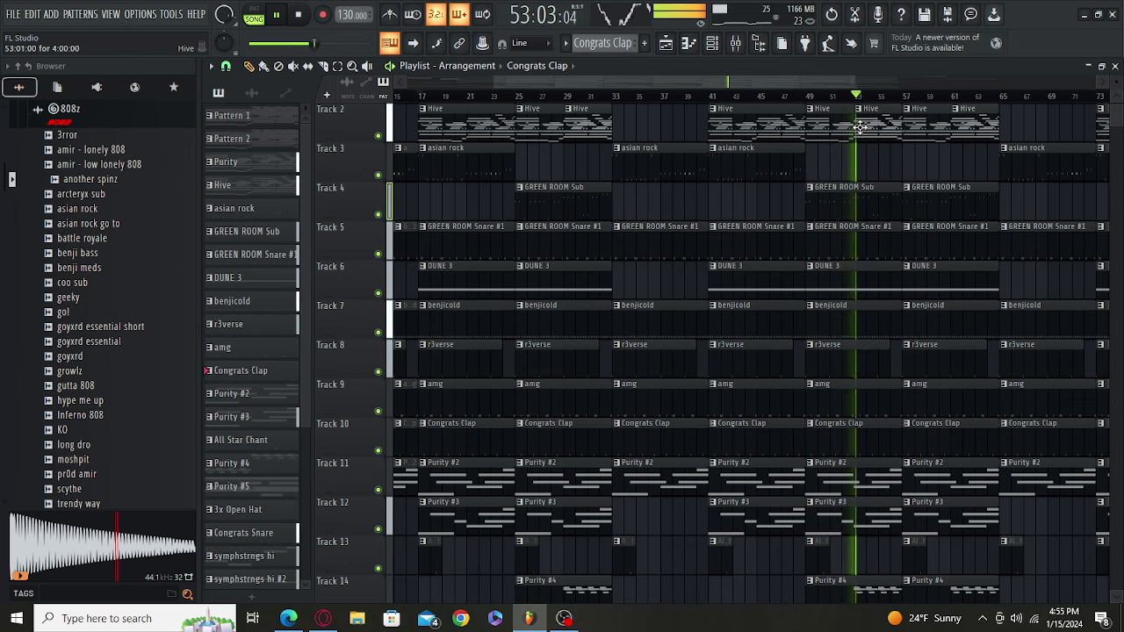
Step: Check the recording in OBS, then return to FL Studio and view the arrangement through to its ending during playback
{"action": "left_click", "coordinate": [573, 620]}
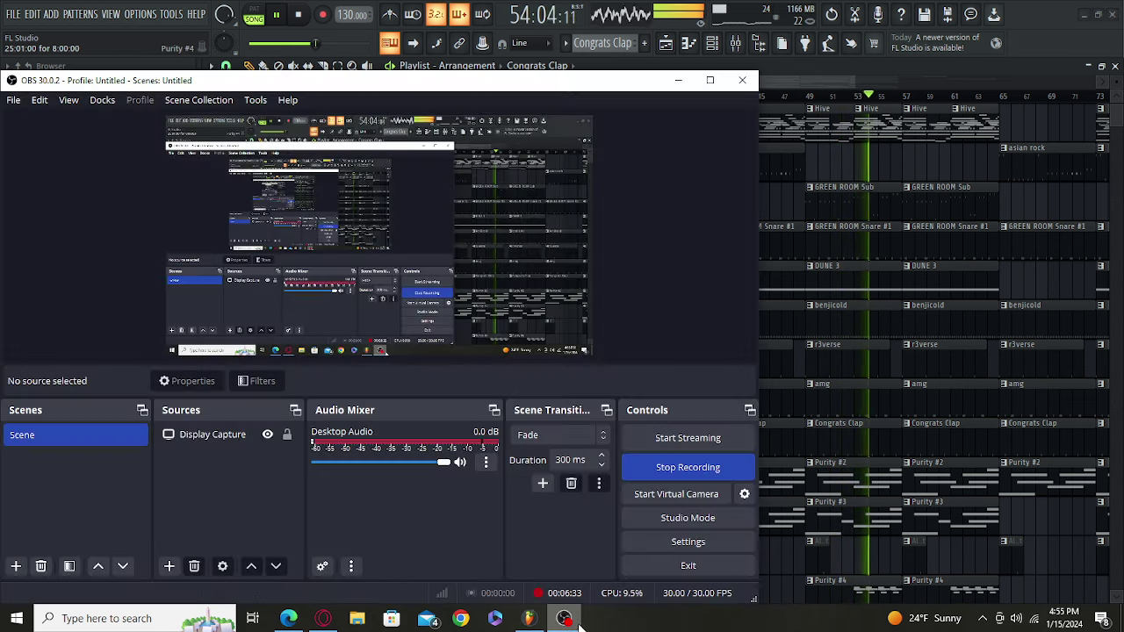
{"action": "left_click", "coordinate": [577, 622]}
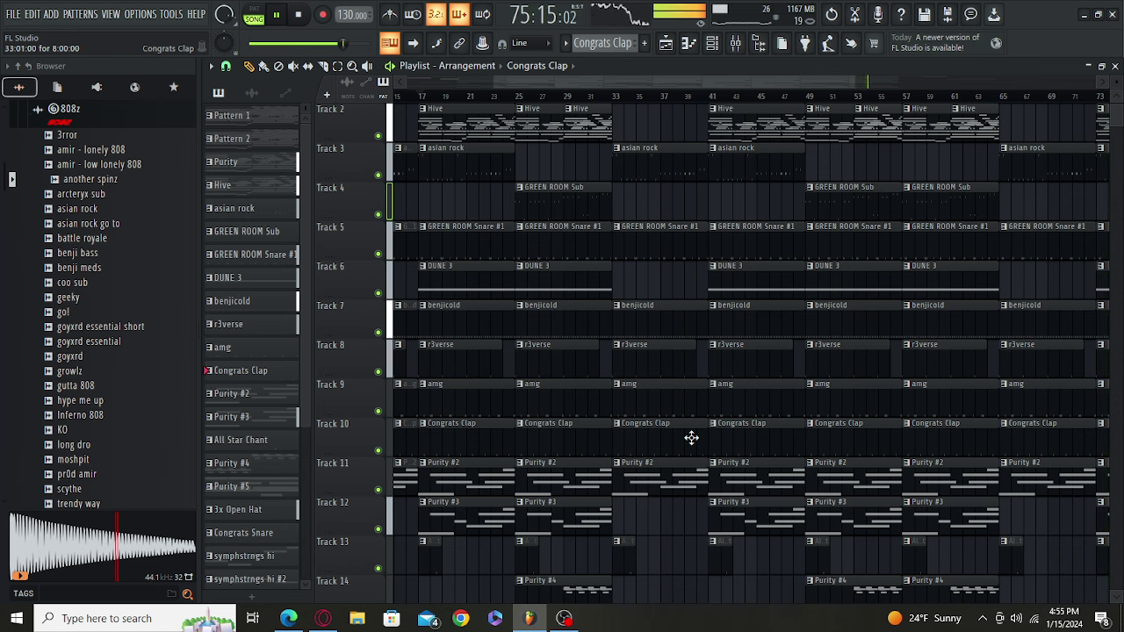
{"action": "scroll", "coordinate": [585, 103], "scroll_direction": "down", "scroll_amount": 3}
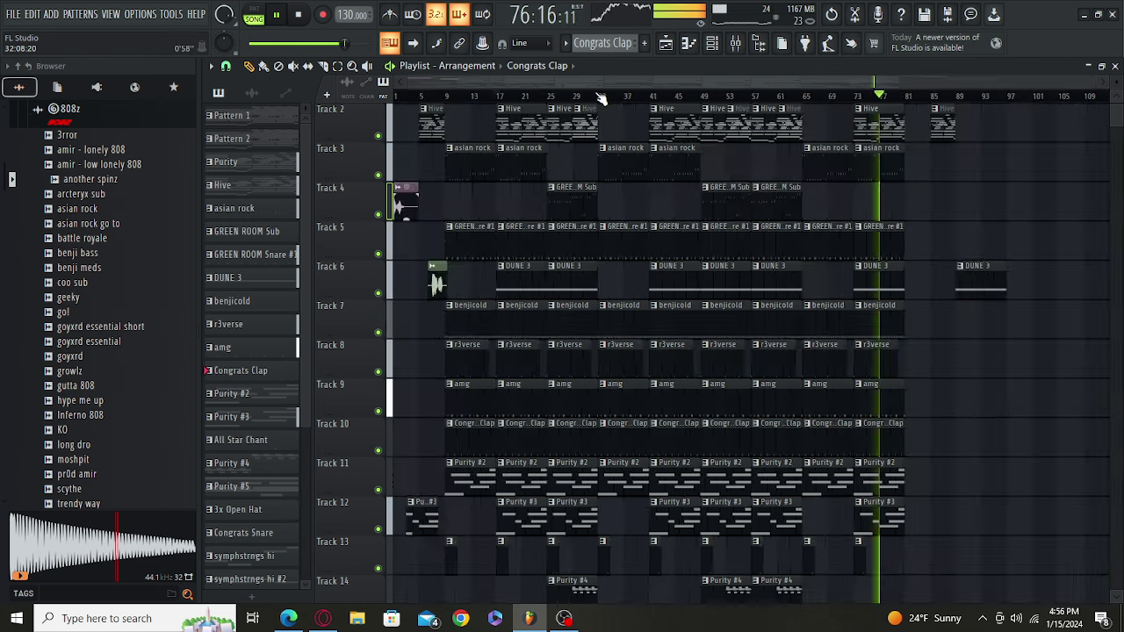
{"action": "scroll", "coordinate": [831, 88], "scroll_direction": "up", "scroll_amount": 3}
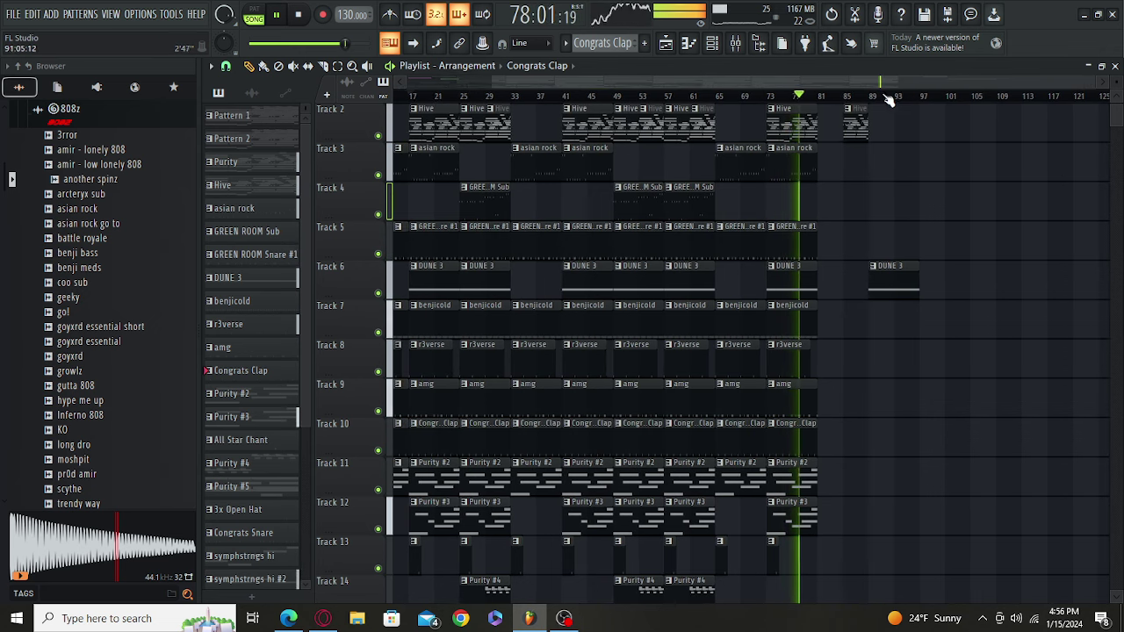
{"action": "scroll", "coordinate": [779, 248], "scroll_direction": "up", "scroll_amount": 1}
Step: Check the OBS recording window twice more while the arrangement plays through to the final DUNE 3 clip
{"action": "left_click", "coordinate": [564, 618]}
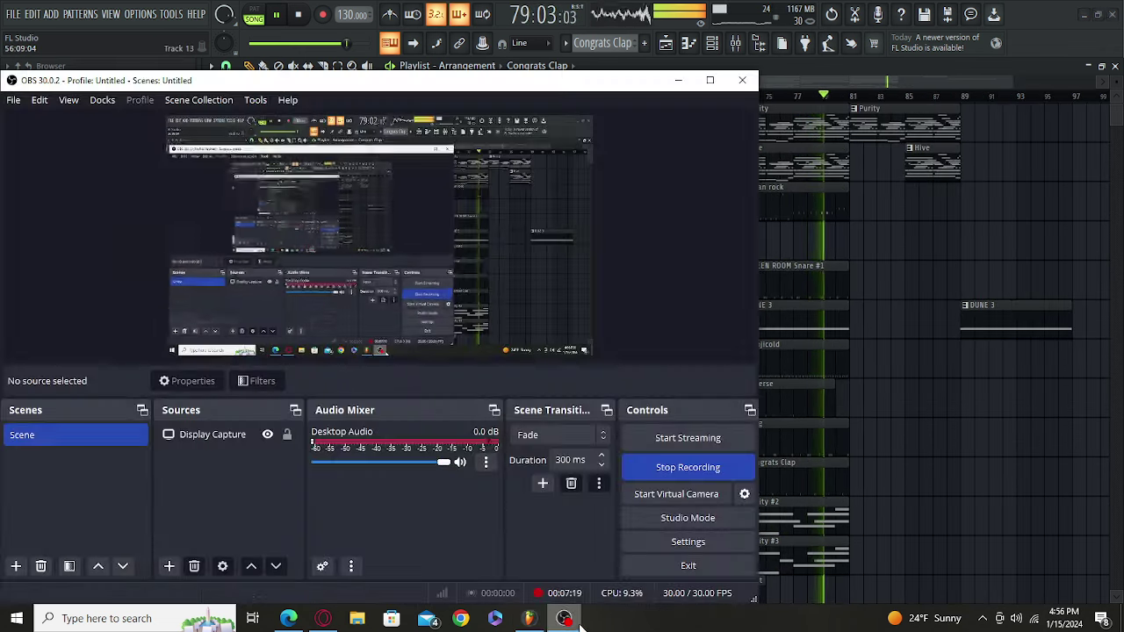
{"action": "left_click", "coordinate": [564, 618]}
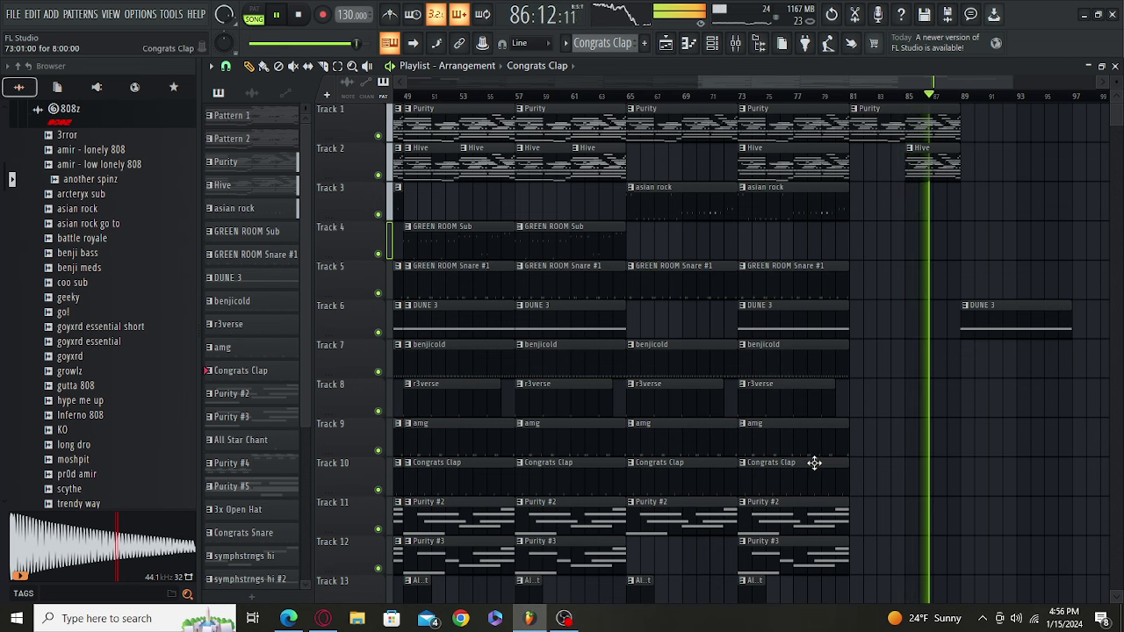
{"action": "left_click", "coordinate": [563, 618]}
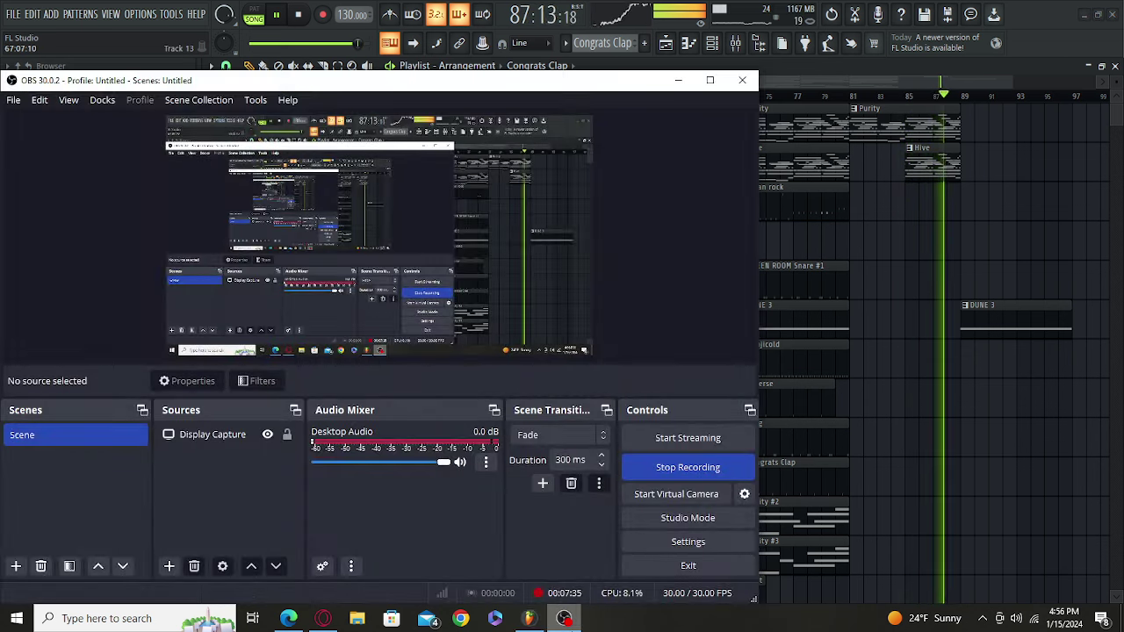
{"action": "left_click", "coordinate": [564, 618]}
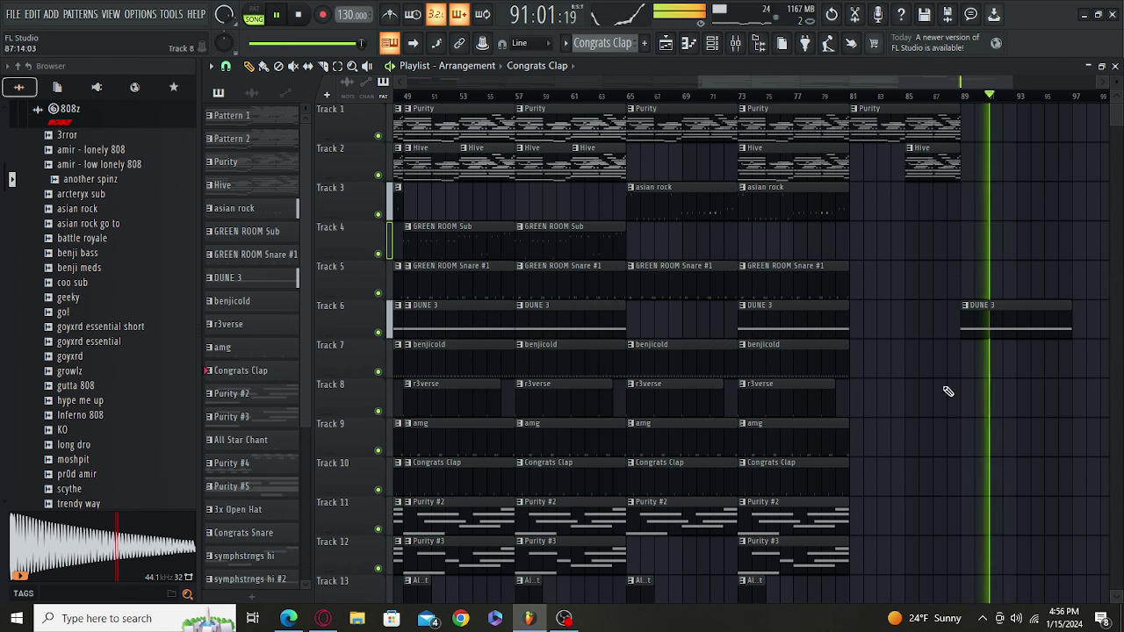
{"action": "mouse_move", "coordinate": [564, 618]}
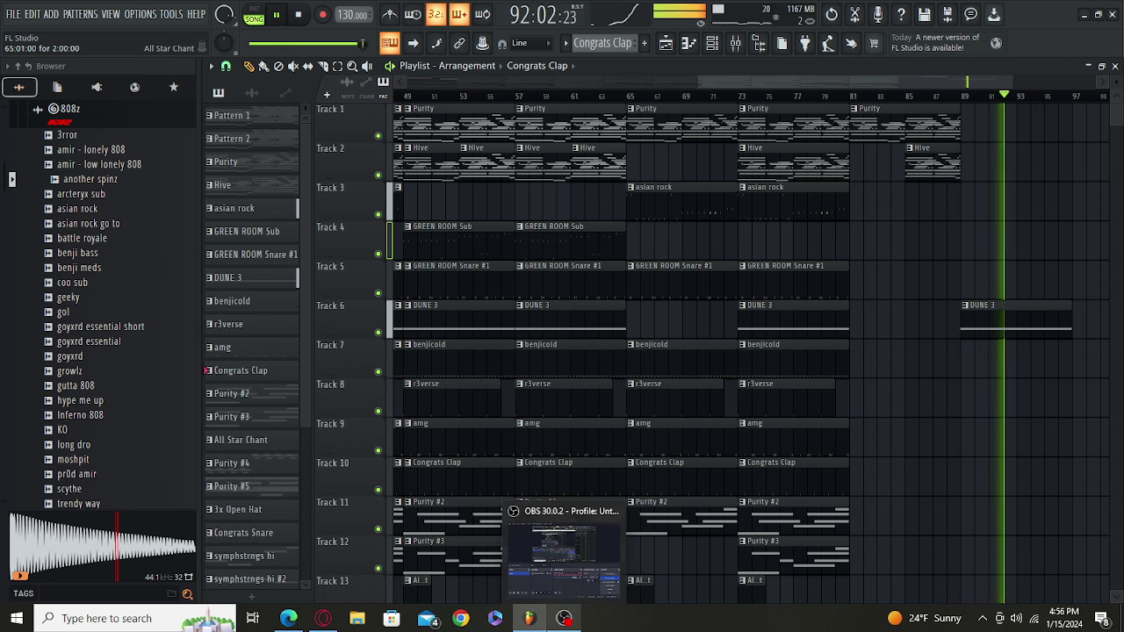